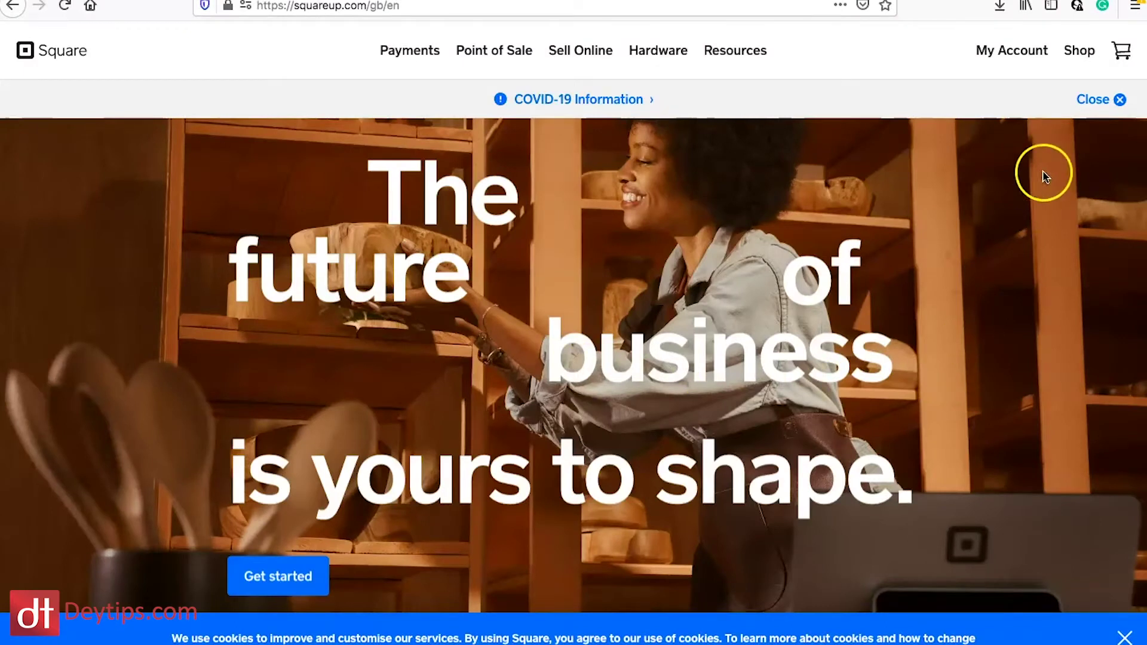
Go through My Account to the Dashboard and open the business's Online store tile
left_click(995, 54)
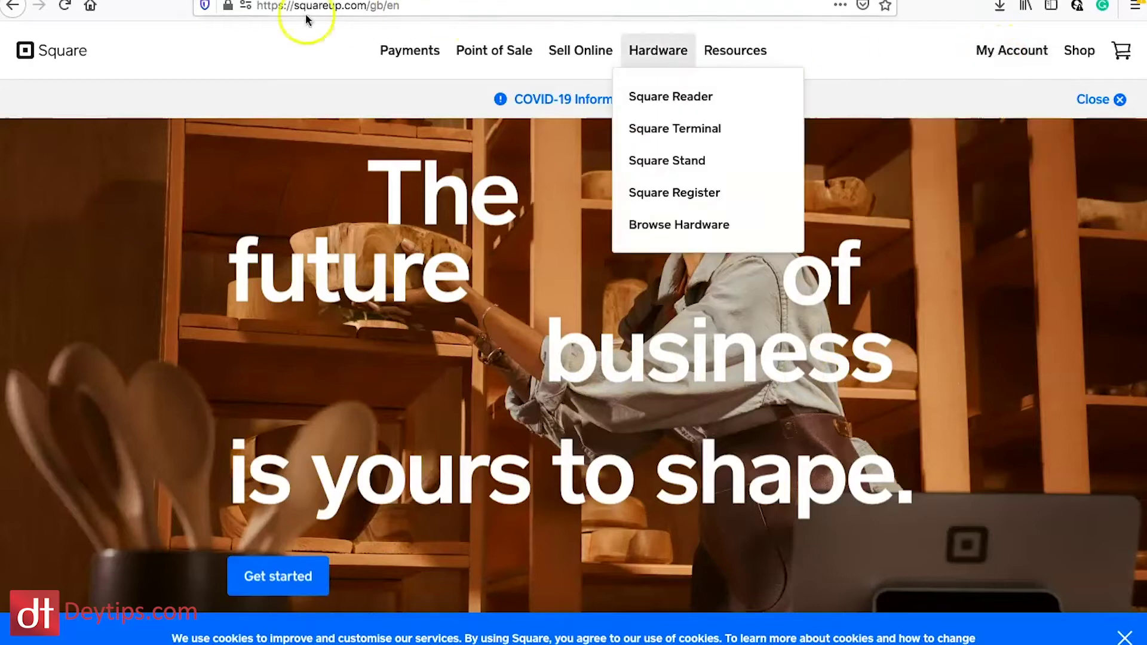
left_click(12, 6)
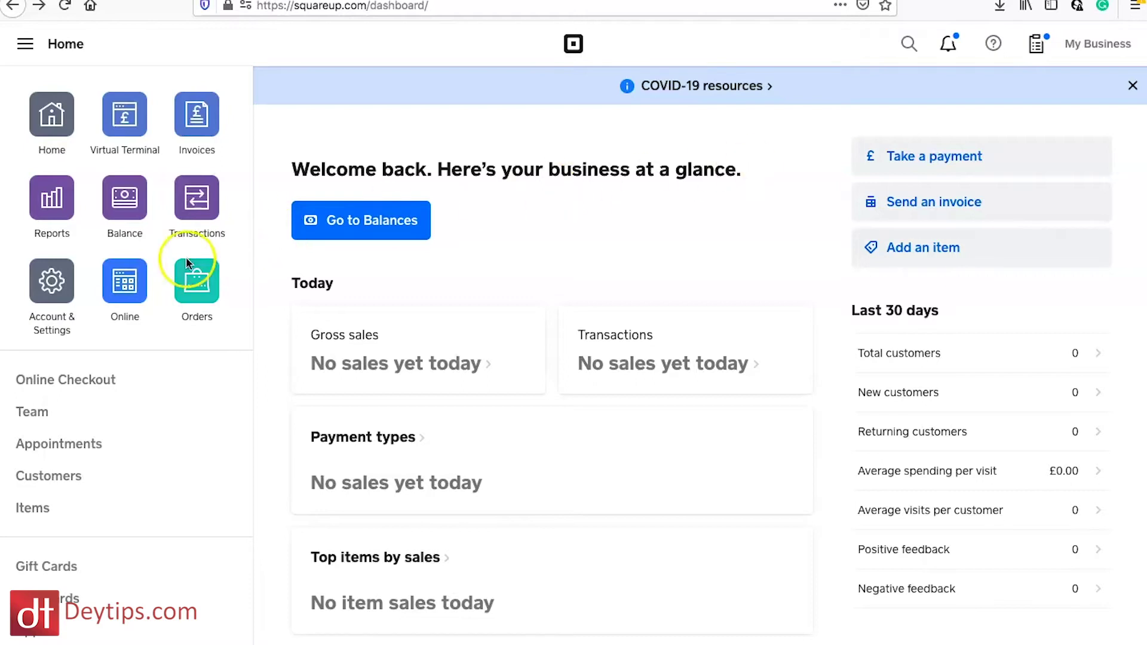
left_click(117, 297)
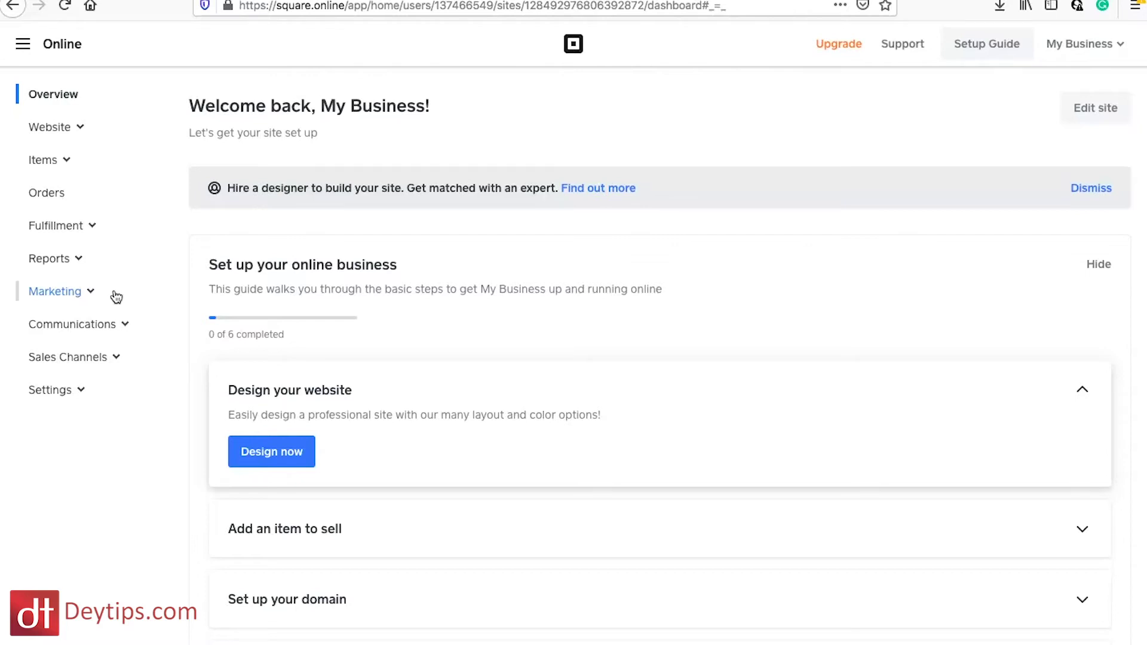
Browse the Website, Items and Fulfillment sidebar options on the Square Online overview
left_click(80, 127)
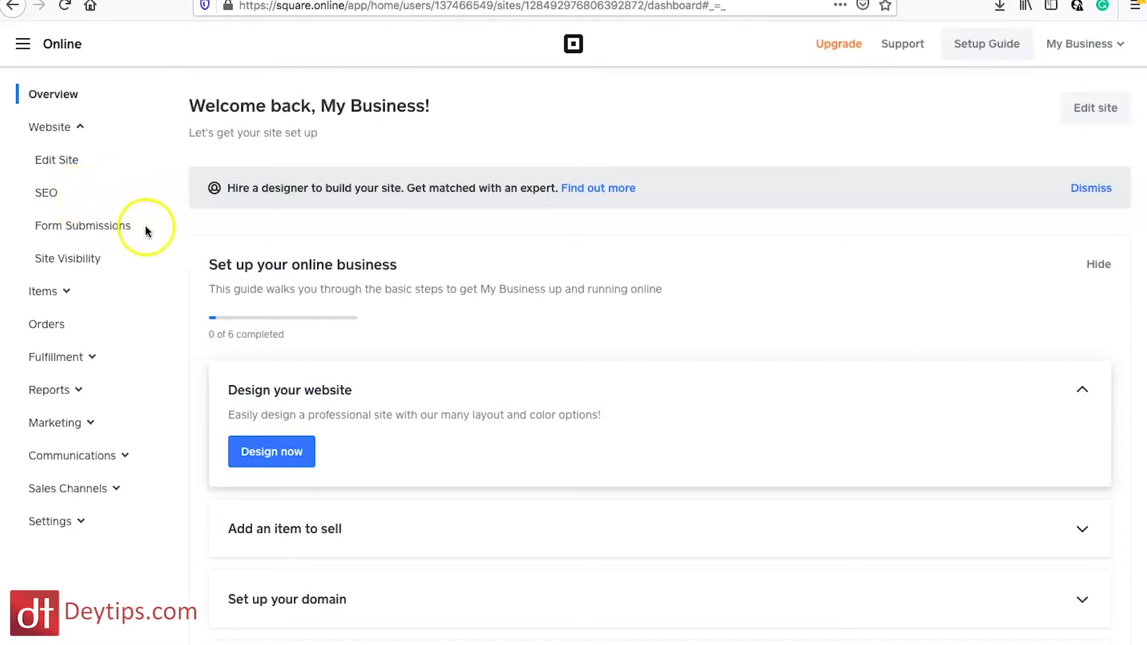
left_click(66, 292)
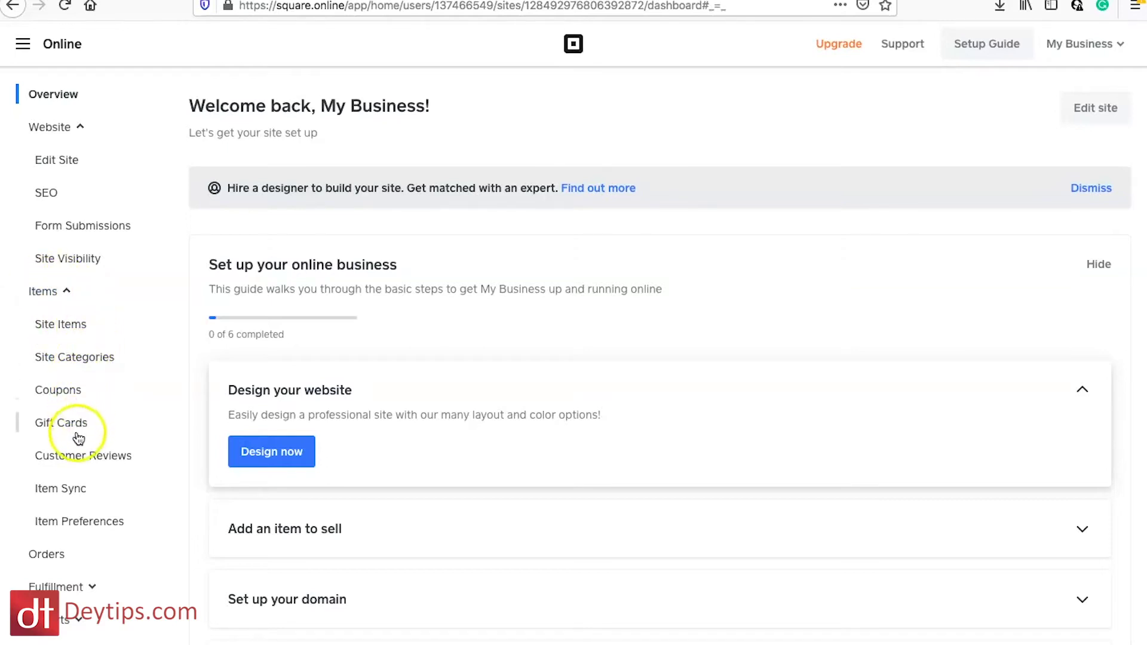
scroll(89, 454, "down", 2)
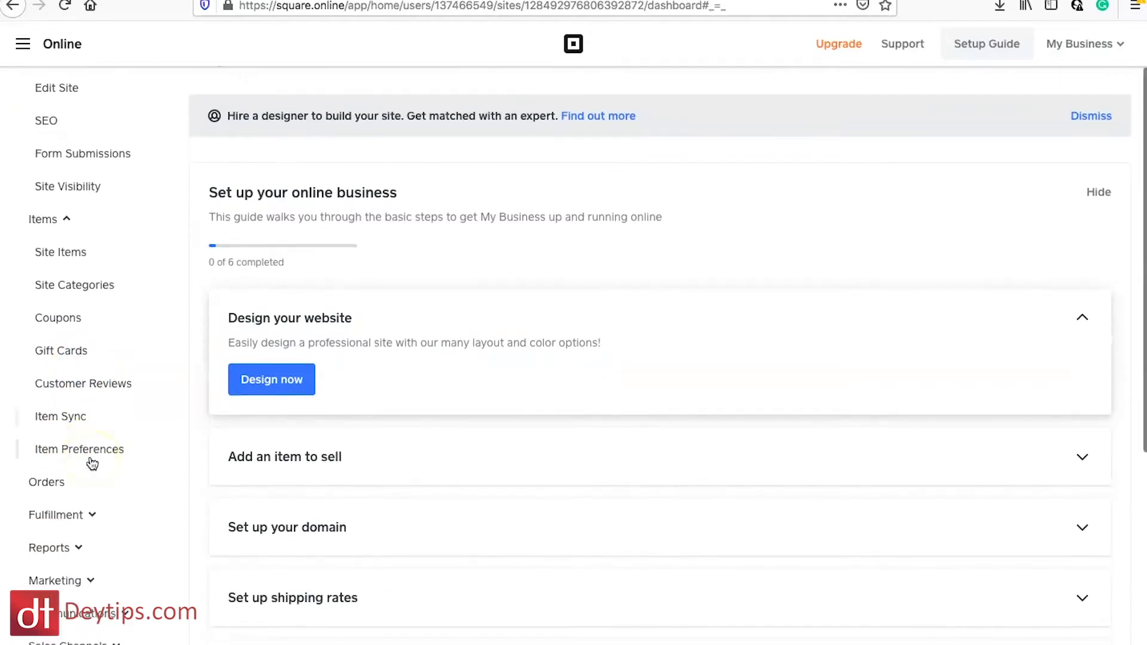
scroll(90, 418, "down", 3)
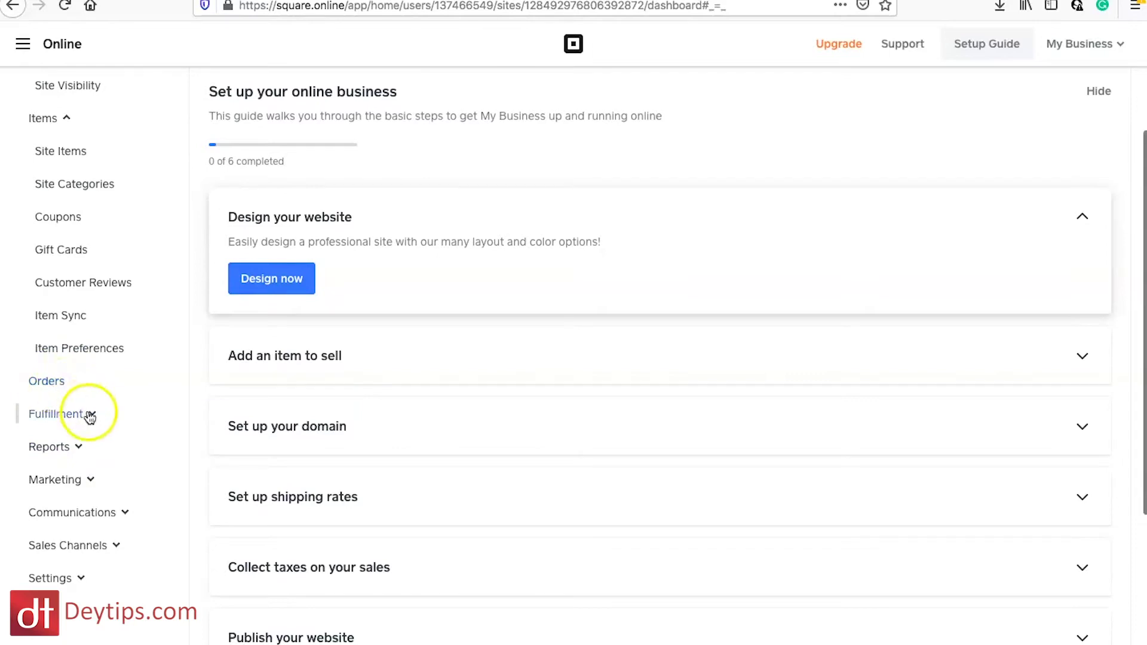
left_click(93, 416)
left_click(91, 415)
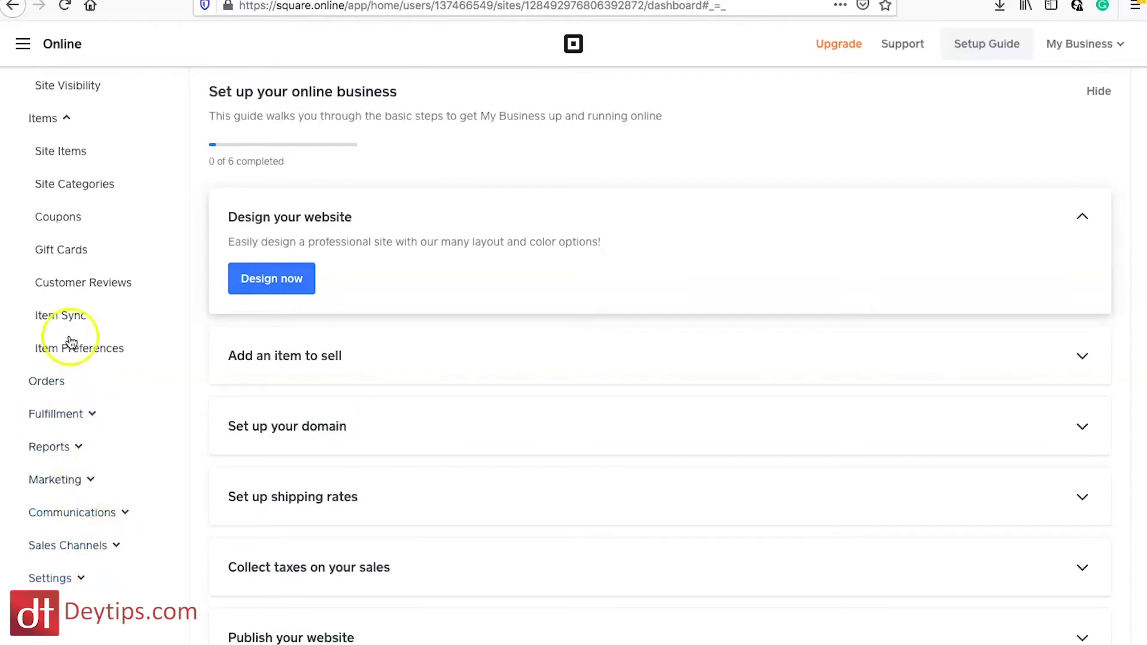
scroll(76, 248, "up", 3)
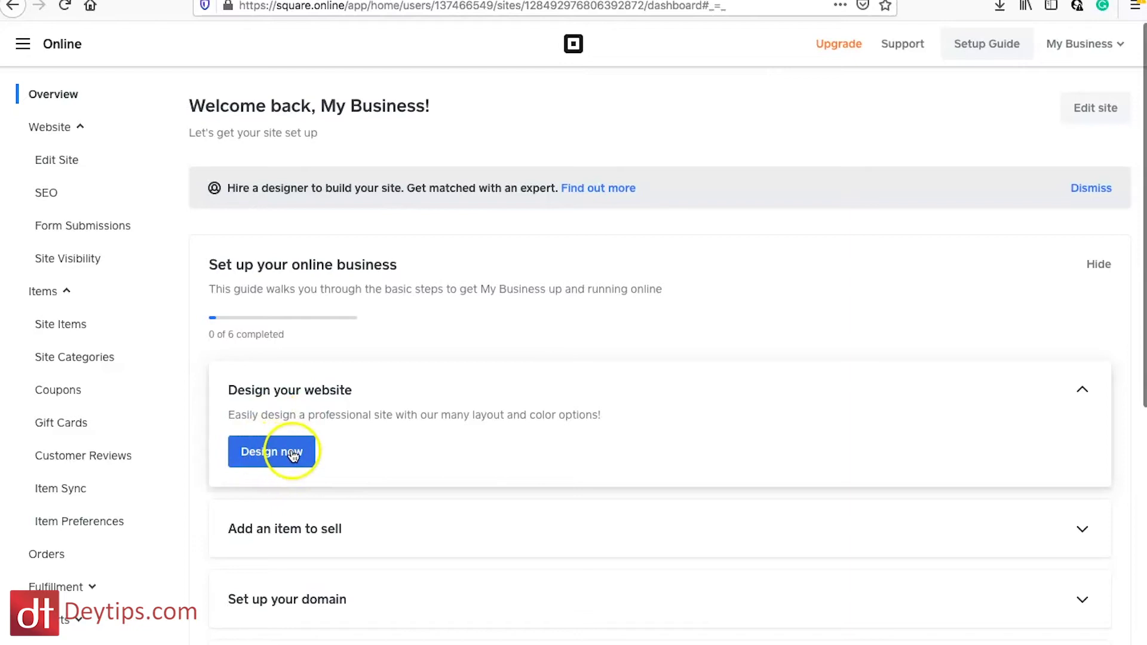
In the site editor, replace the header logo text 'My Business' with 'DeyTips'
left_click(260, 457)
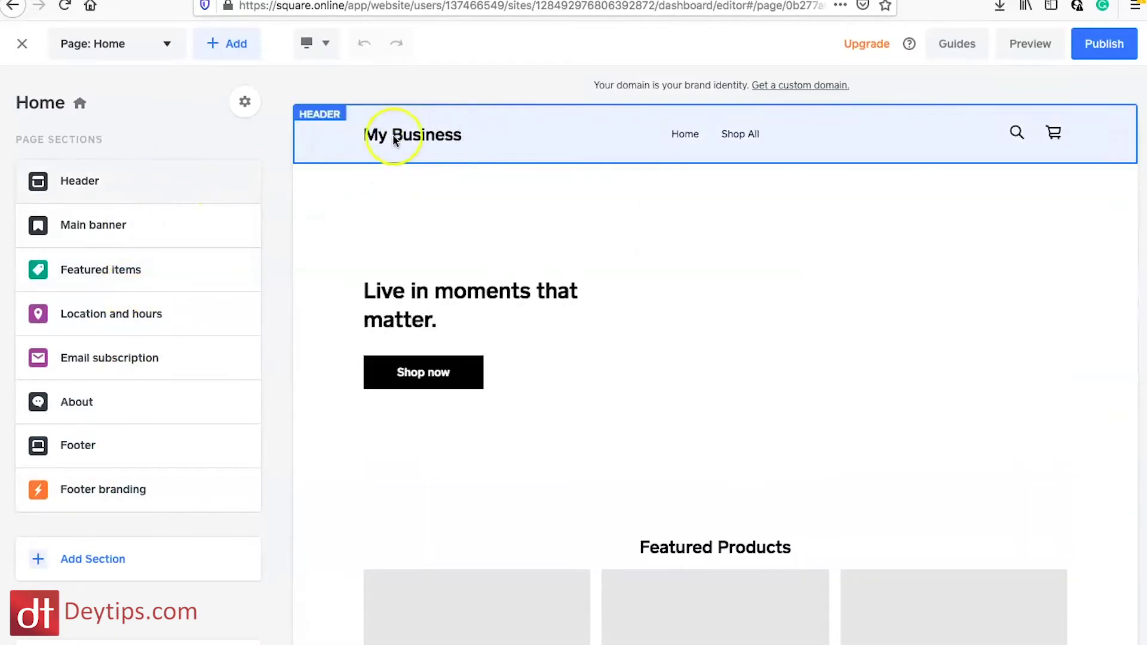
left_click(134, 191)
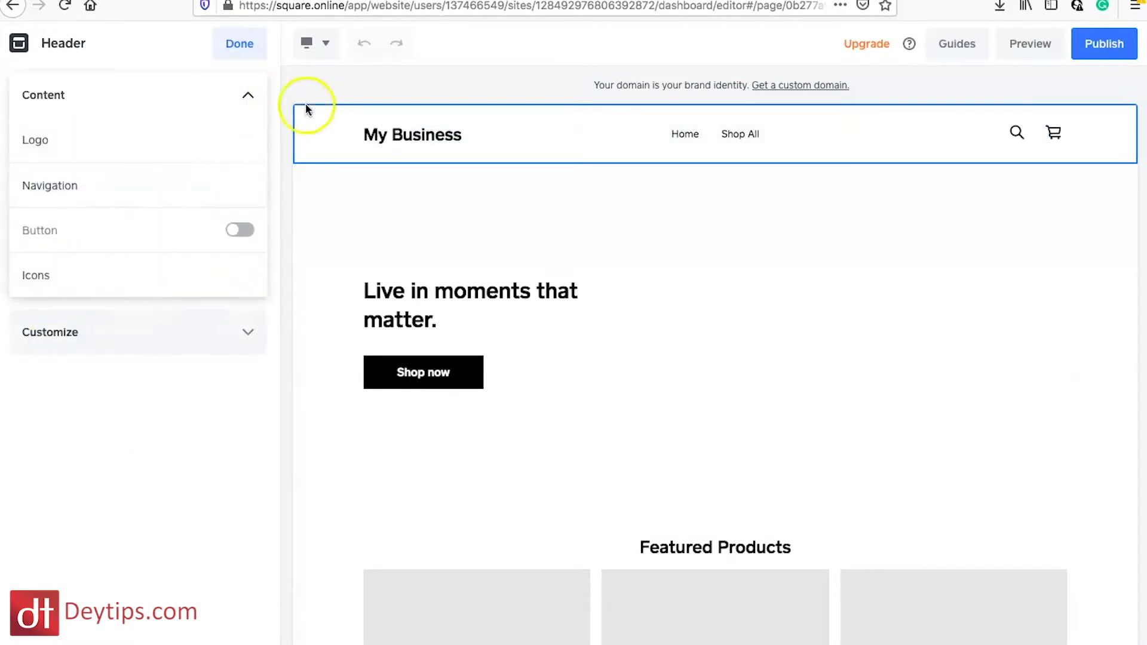
left_click(433, 135)
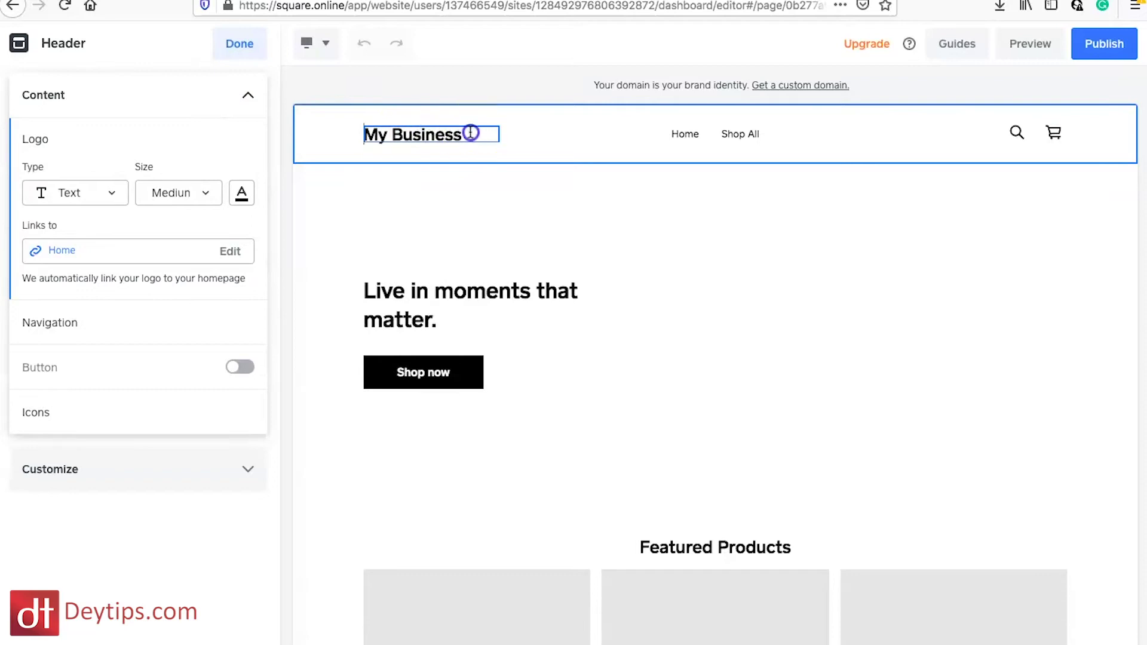
left_click_drag(470, 132, 401, 135)
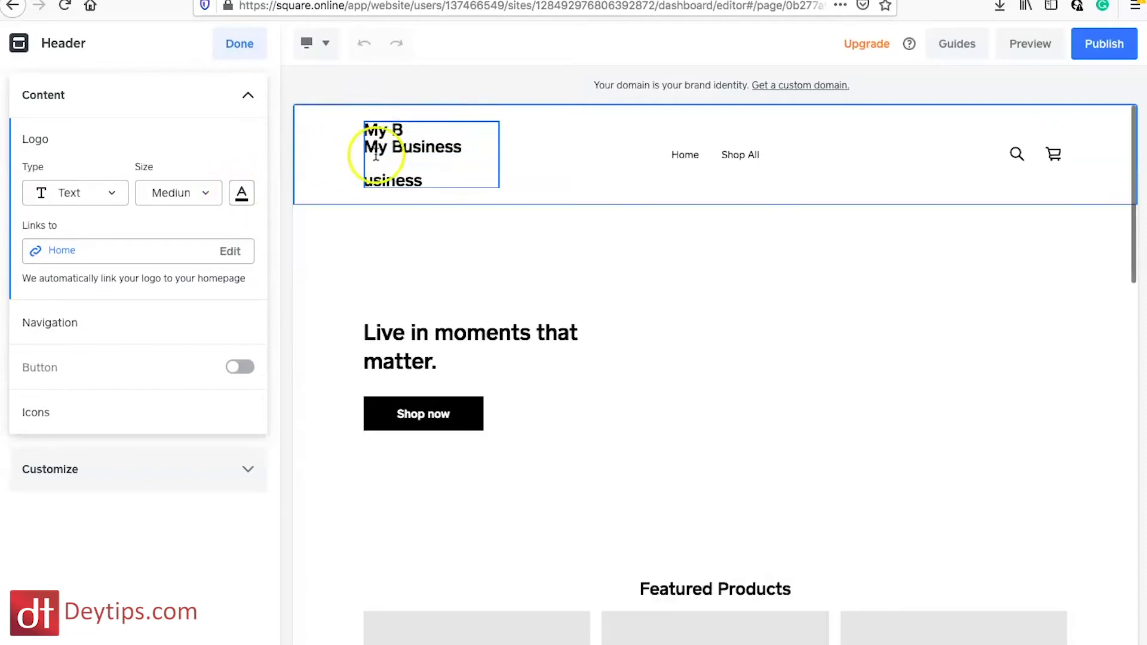
left_click(366, 179)
key("ctrl+a")
key("BackSpace")
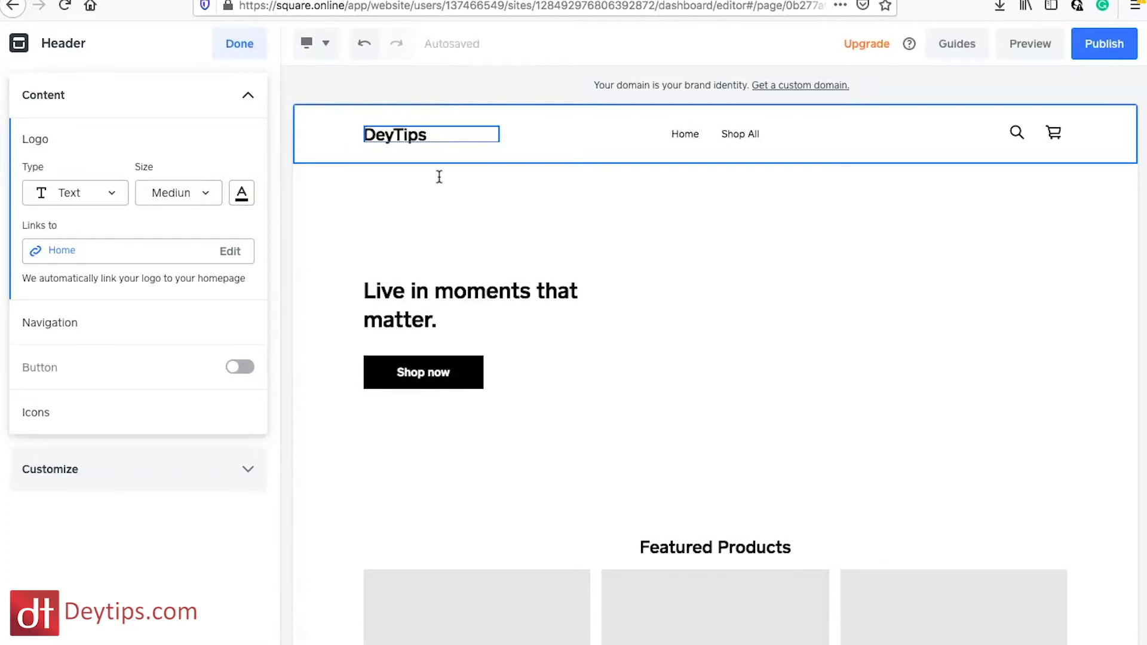
left_click(455, 227)
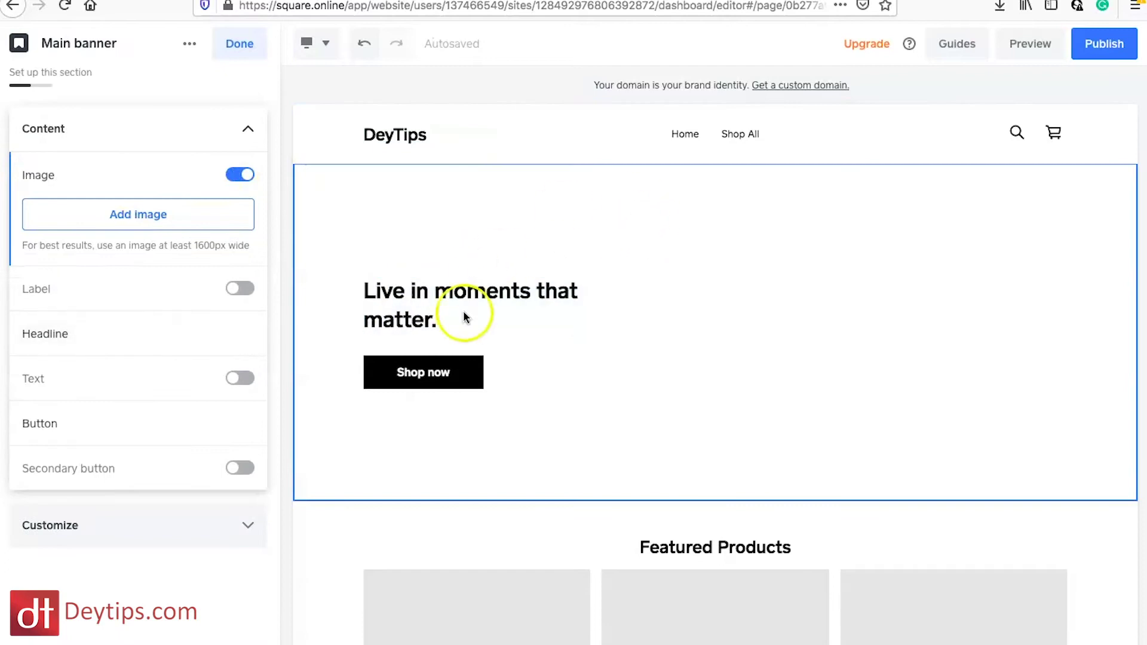
Inspect the Shop now button's link, try External link, then cancel so it stays on Shop All
scroll(756, 335, "down", 3)
scroll(756, 335, "up", 2)
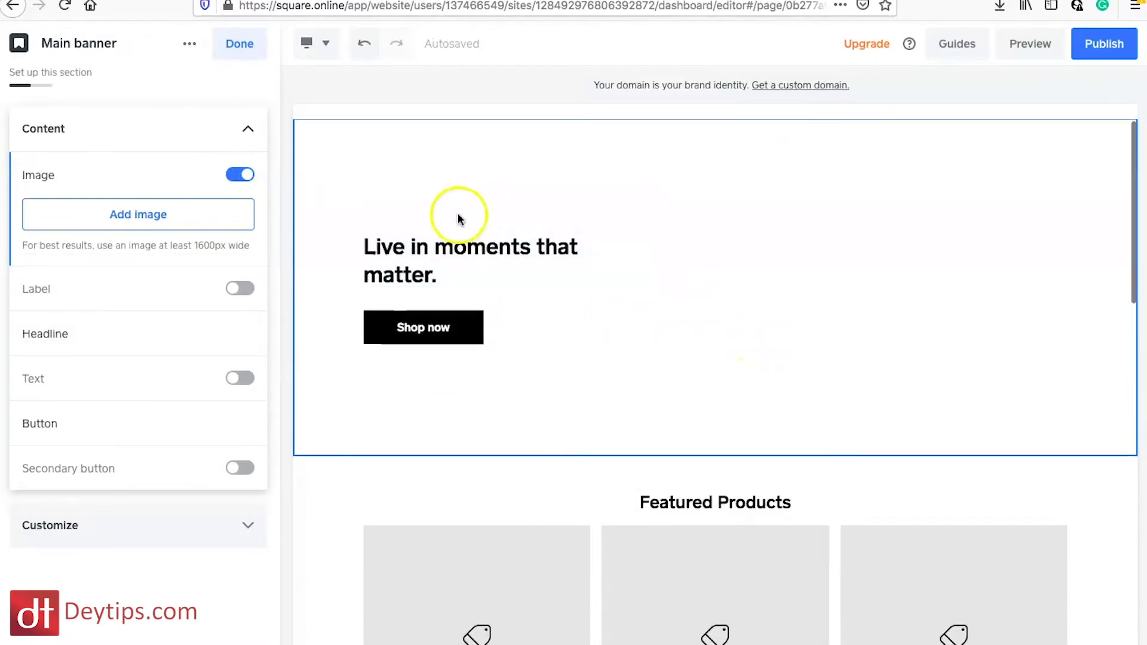
left_click(485, 321)
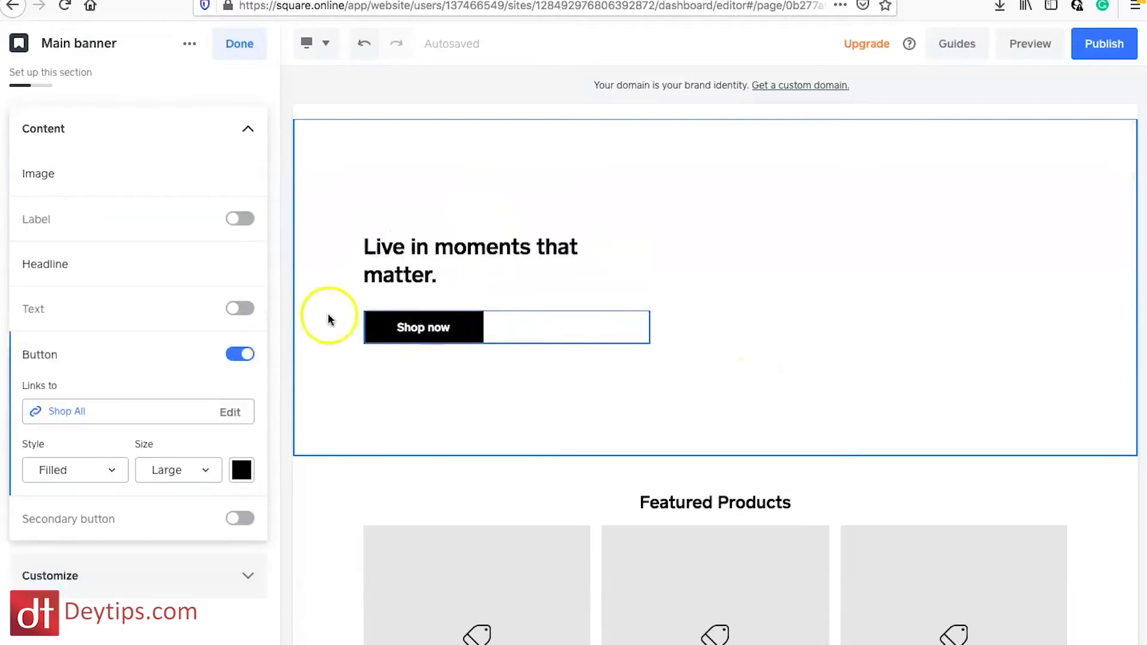
mouse_move(120, 415)
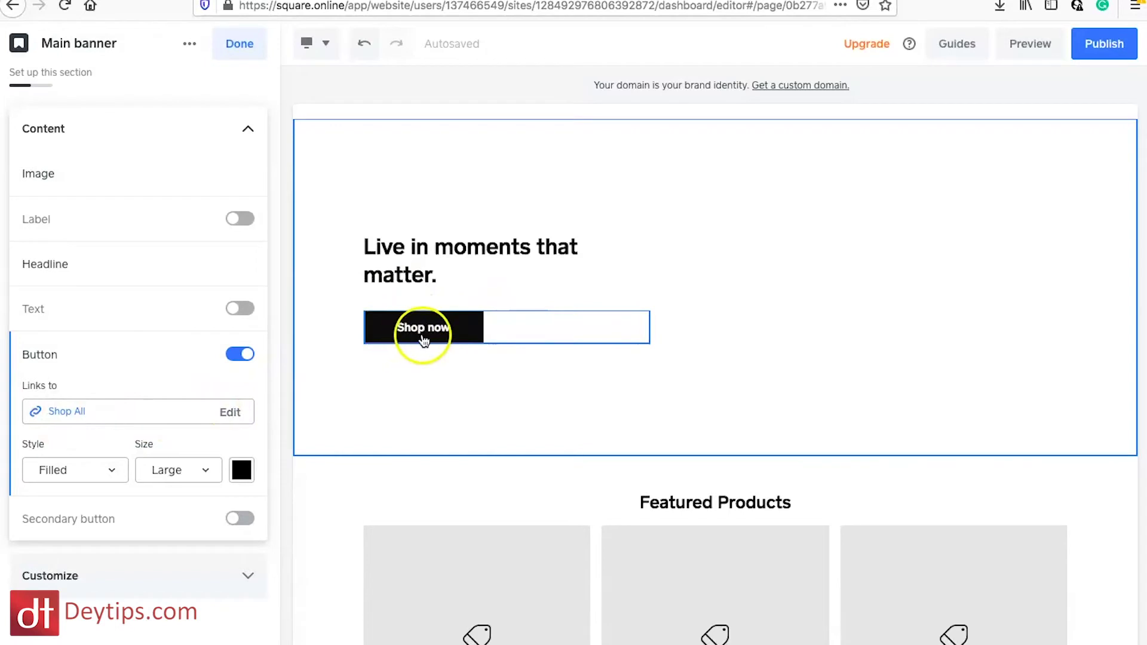
left_click(231, 412)
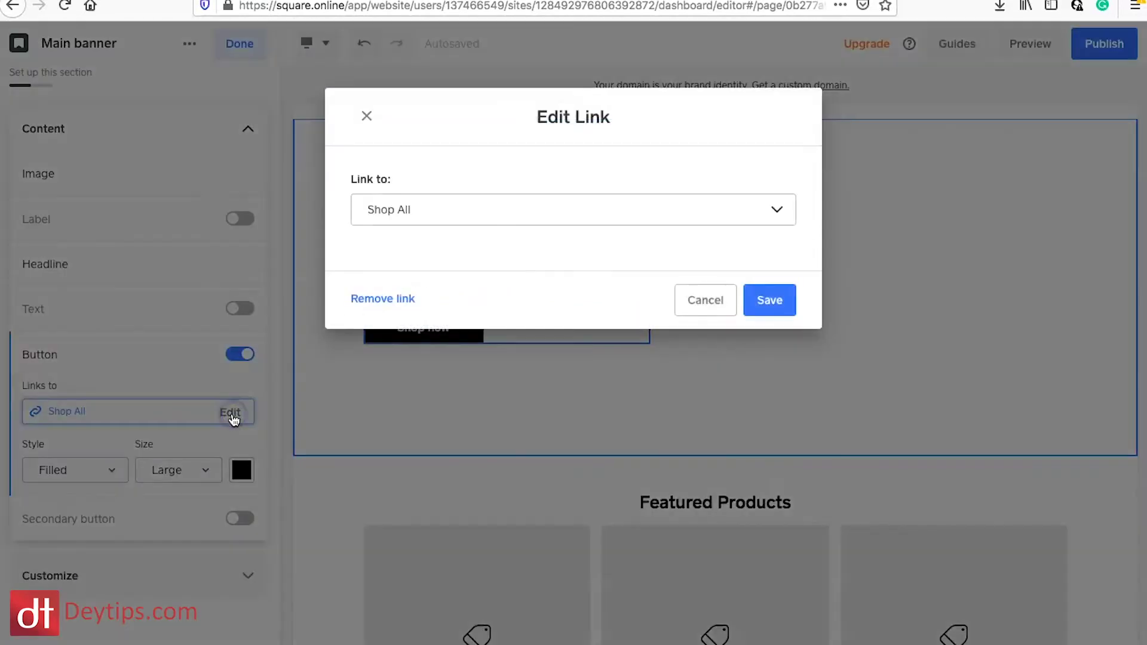
left_click(610, 216)
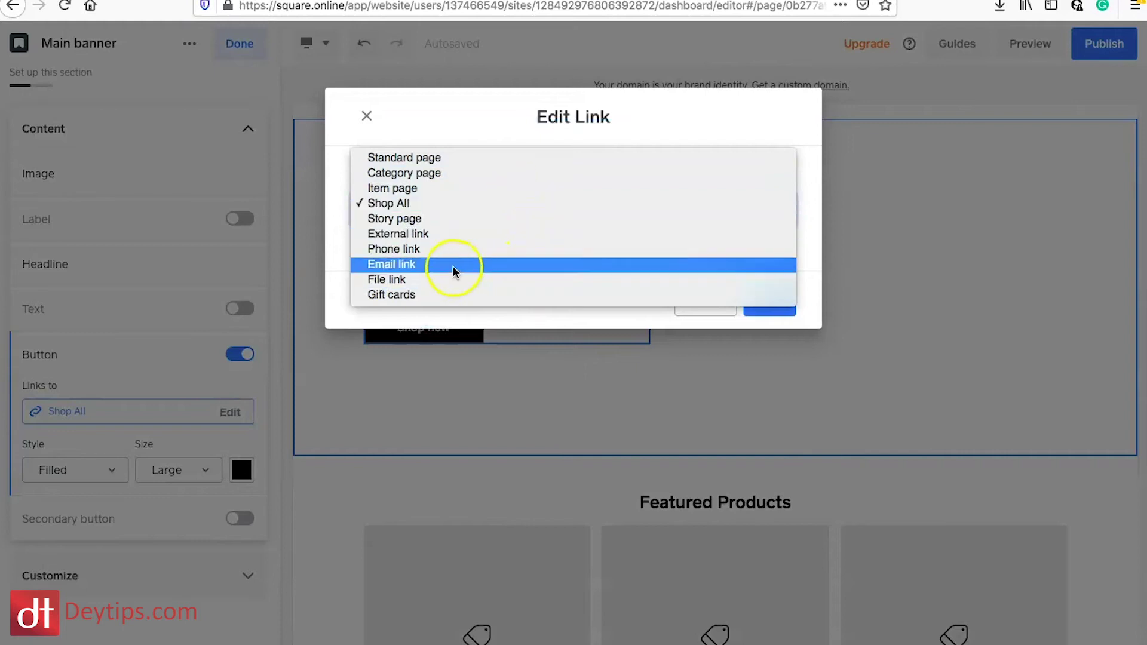
left_click(417, 235)
left_click(395, 282)
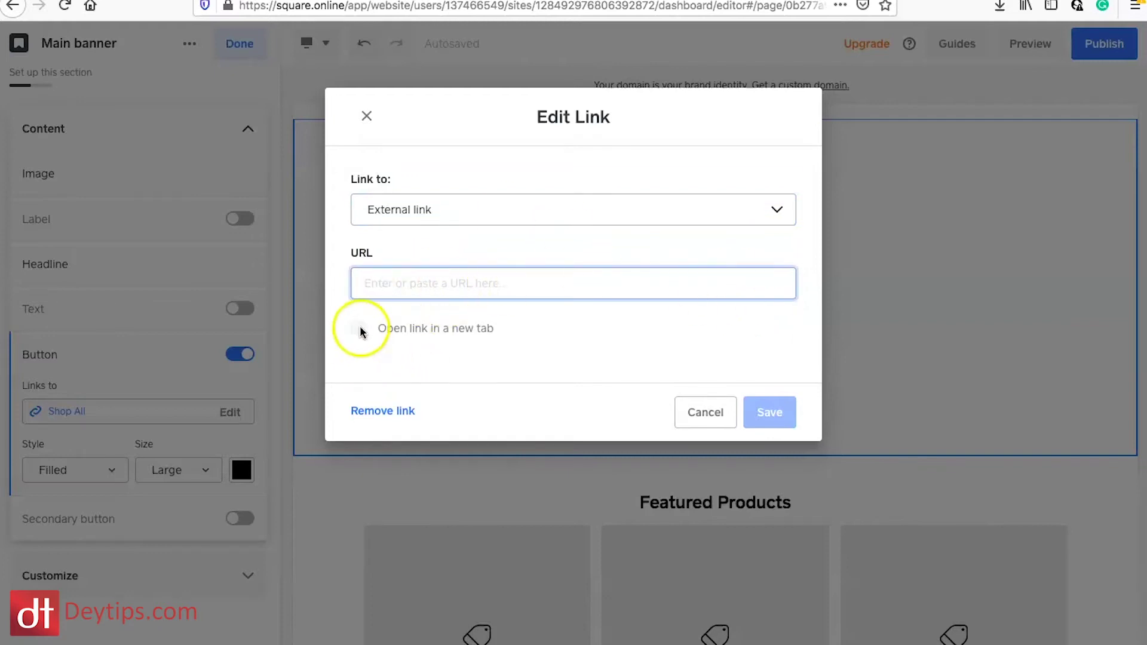
left_click(367, 114)
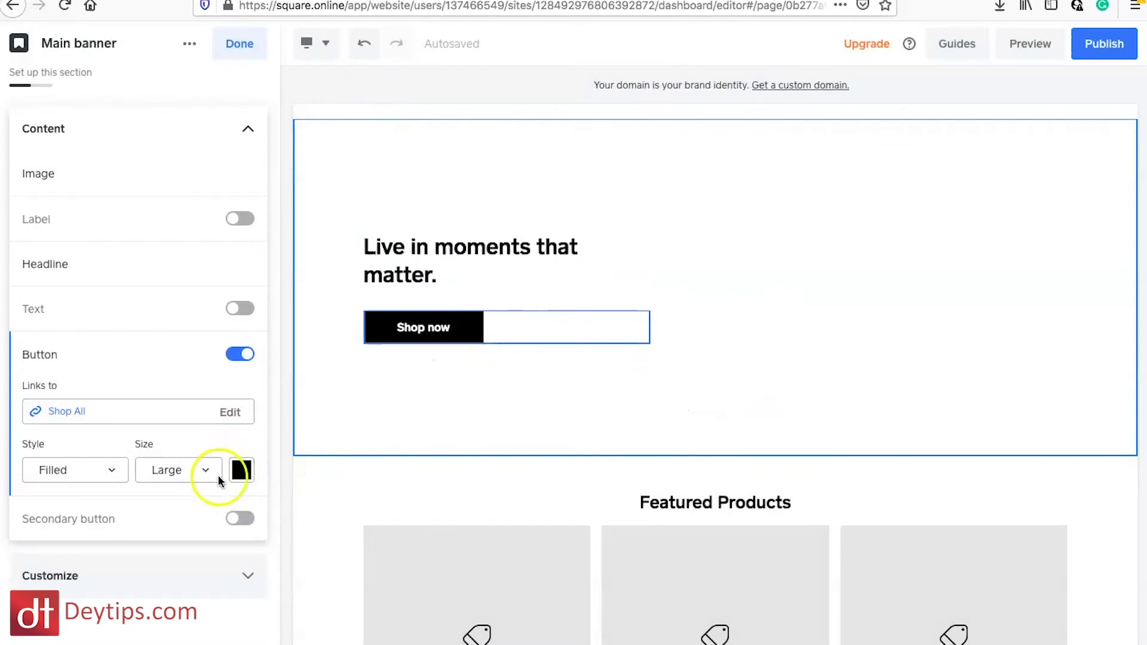
Keep the Shop now button at Large size and return to the Home page sections
left_click(219, 478)
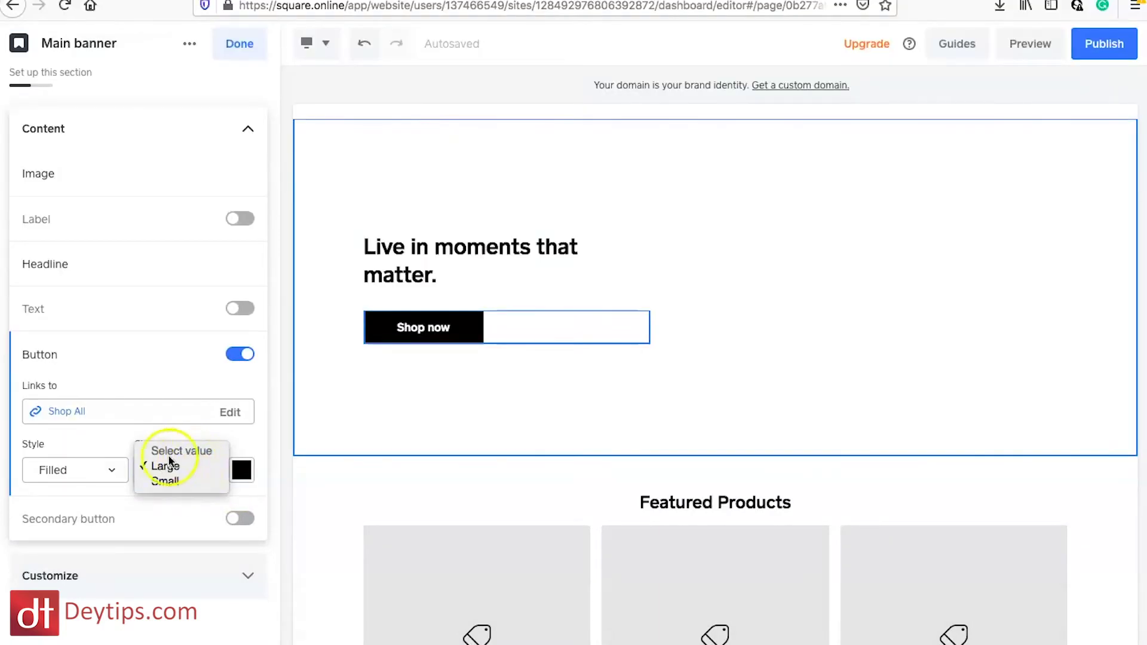
left_click(90, 438)
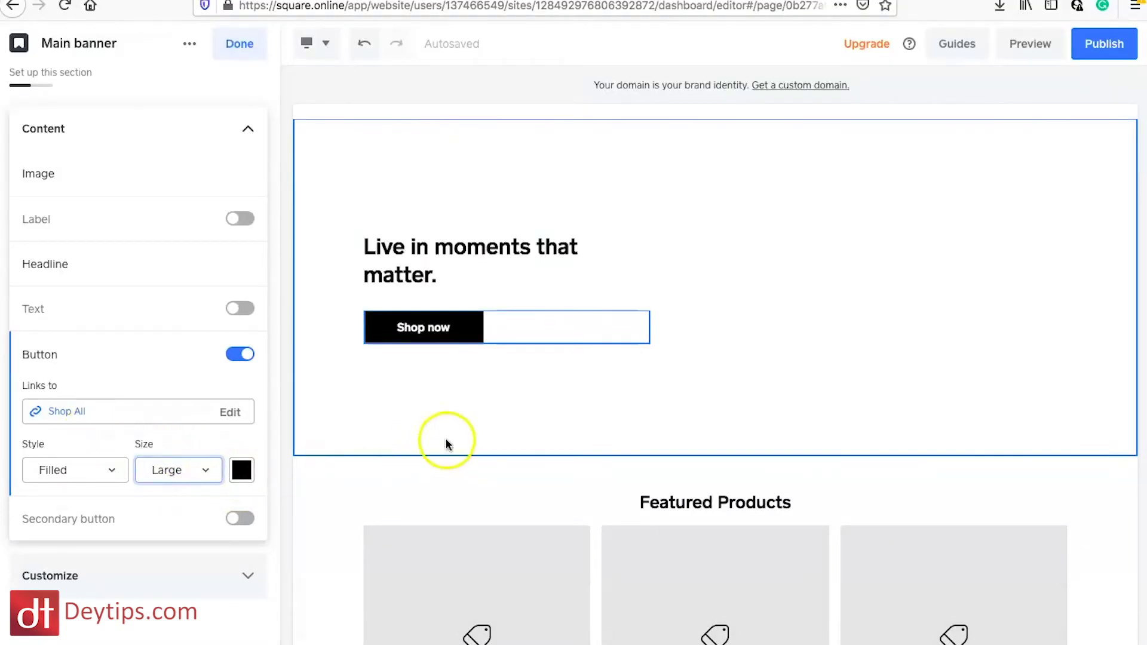
left_click(437, 387)
Delete the Location and hours section from the Home page and confirm the deletion
scroll(833, 385, "down", 5)
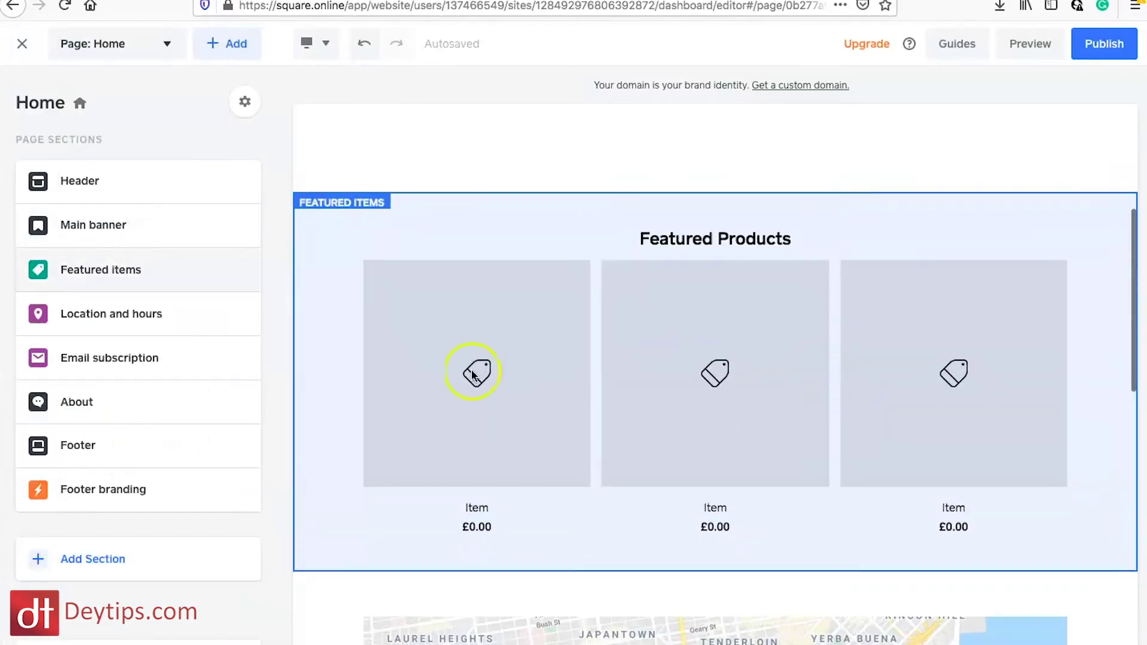
scroll(789, 389, "down", 15)
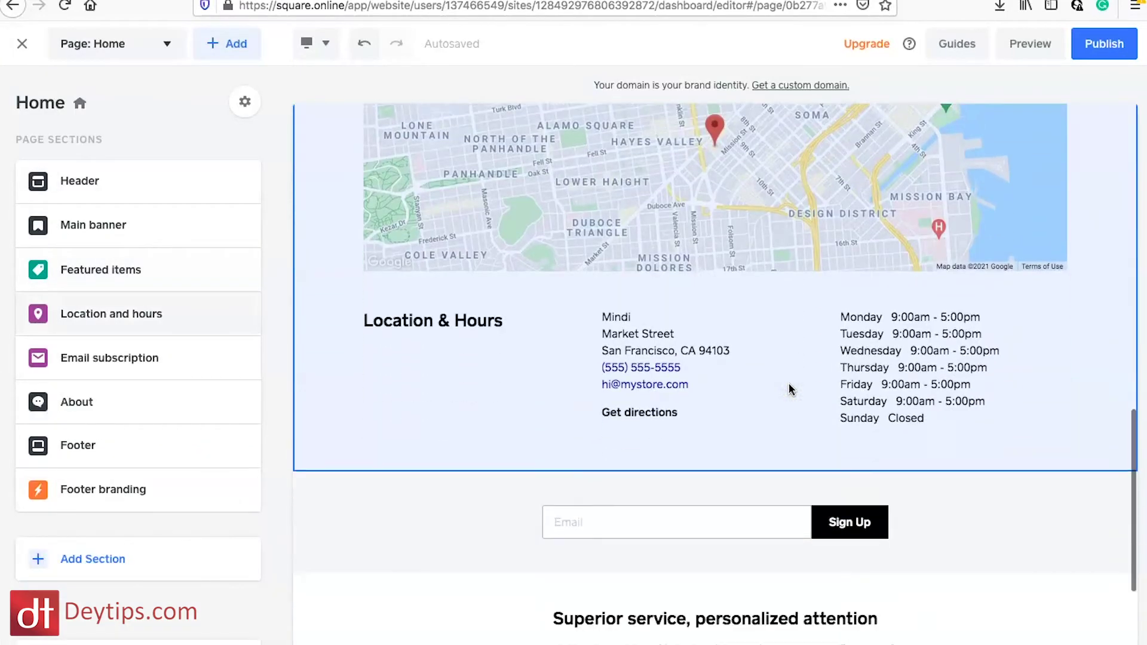
scroll(794, 376, "up", 20)
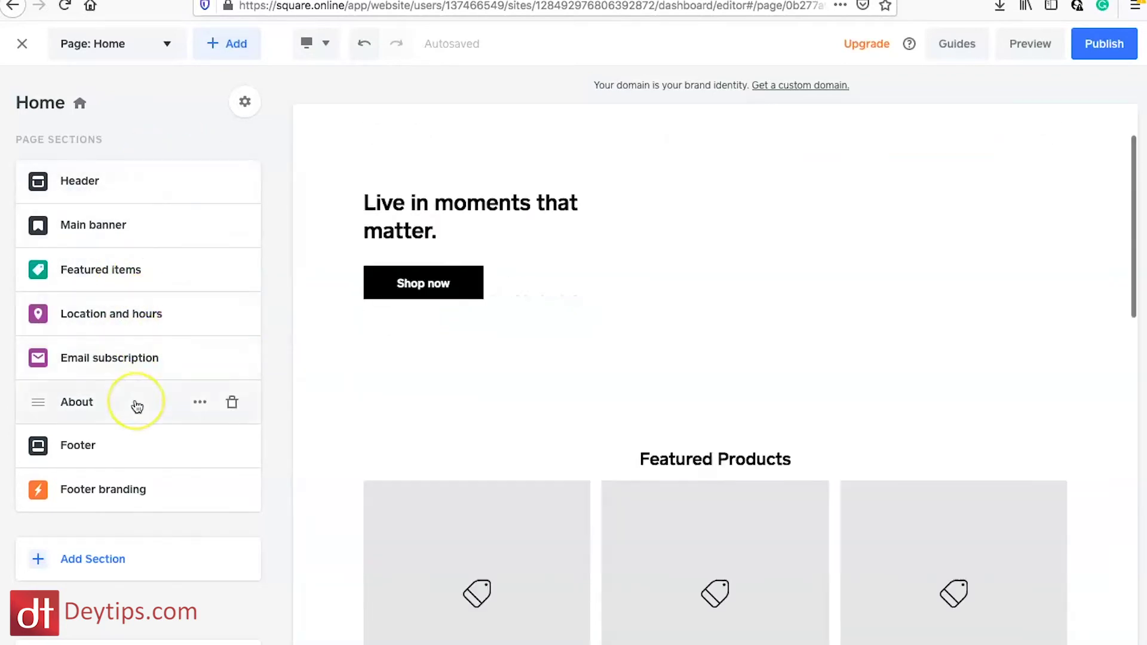
scroll(426, 228, "up", 10)
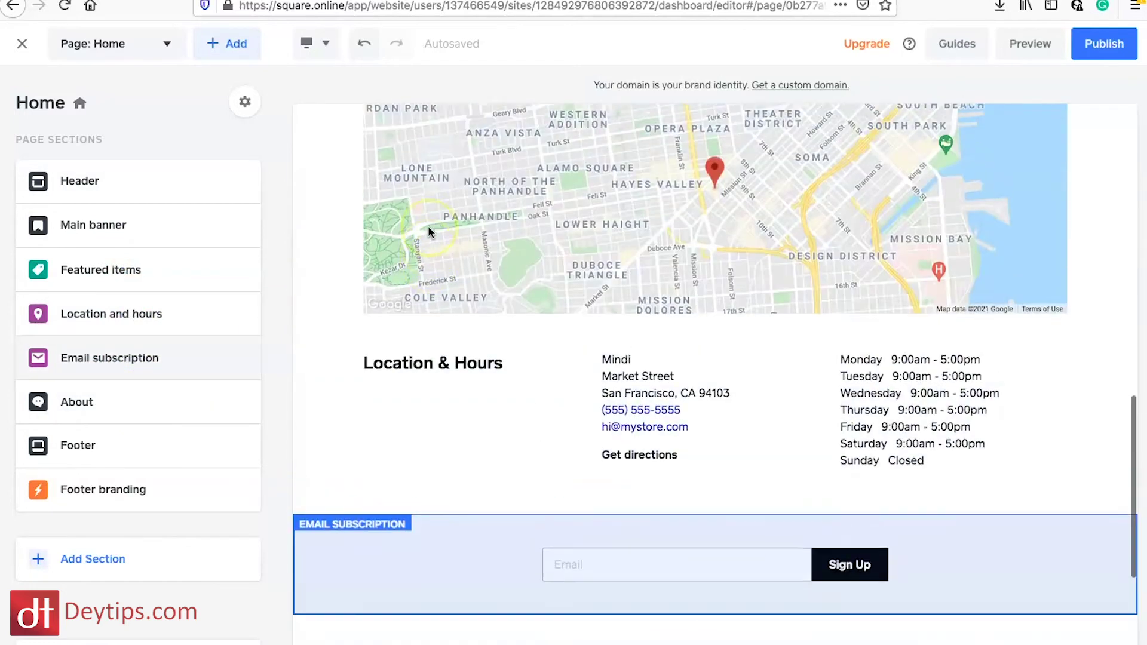
scroll(440, 428, "down", 3)
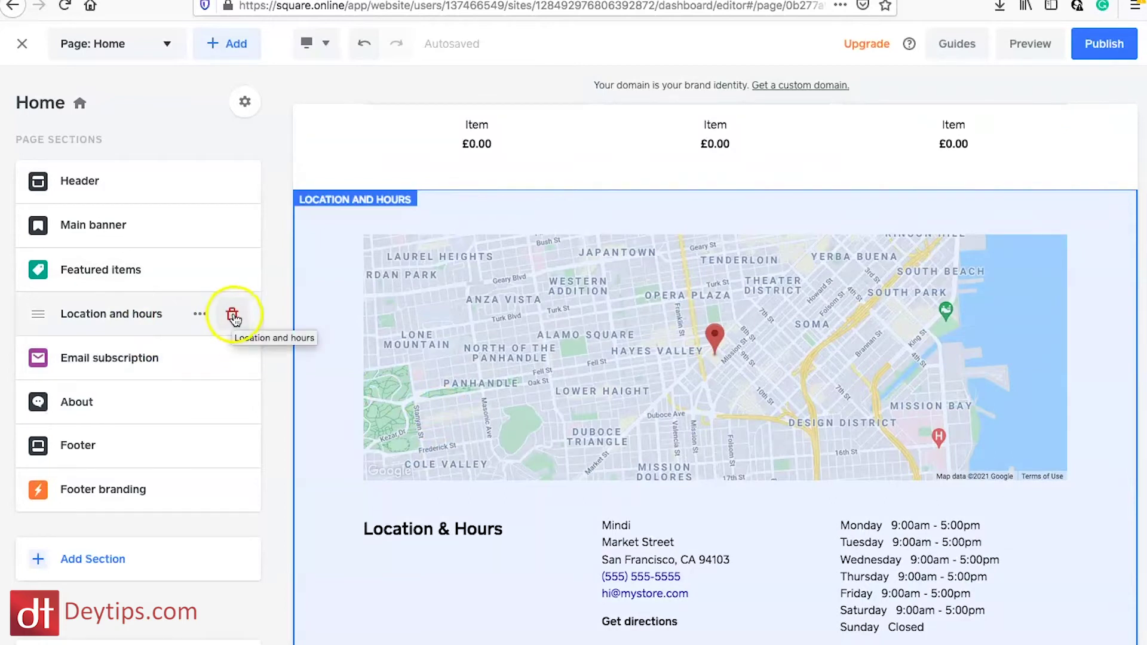
left_click(233, 316)
left_click(612, 256)
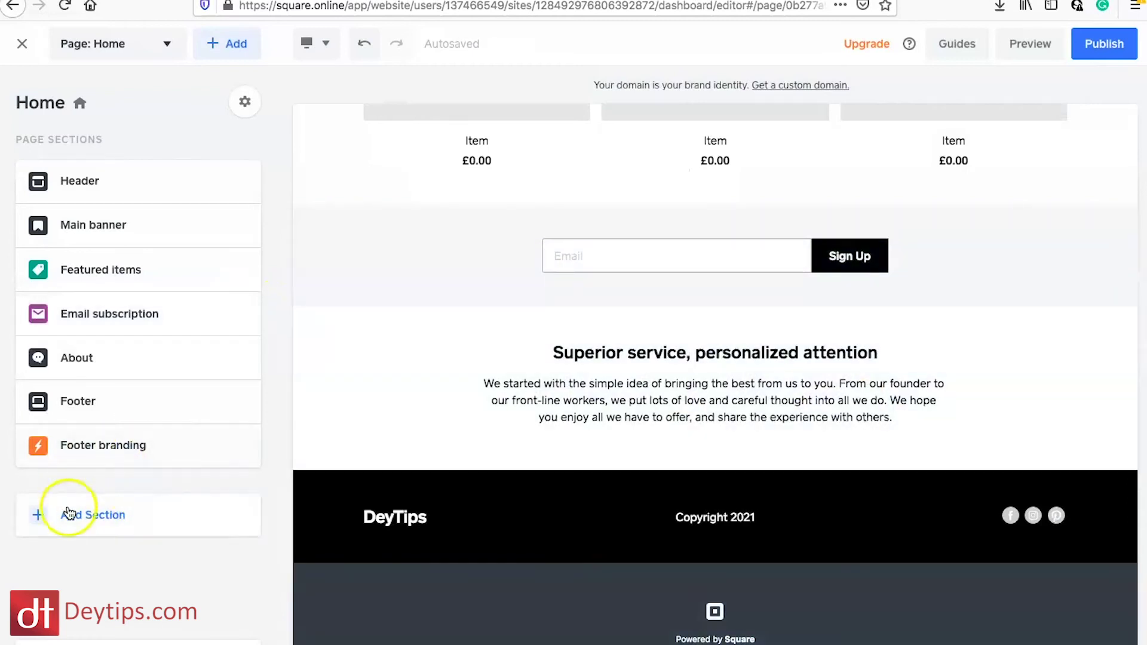
Start a new Home page section and scroll the section types down to Communicate
left_click(123, 513)
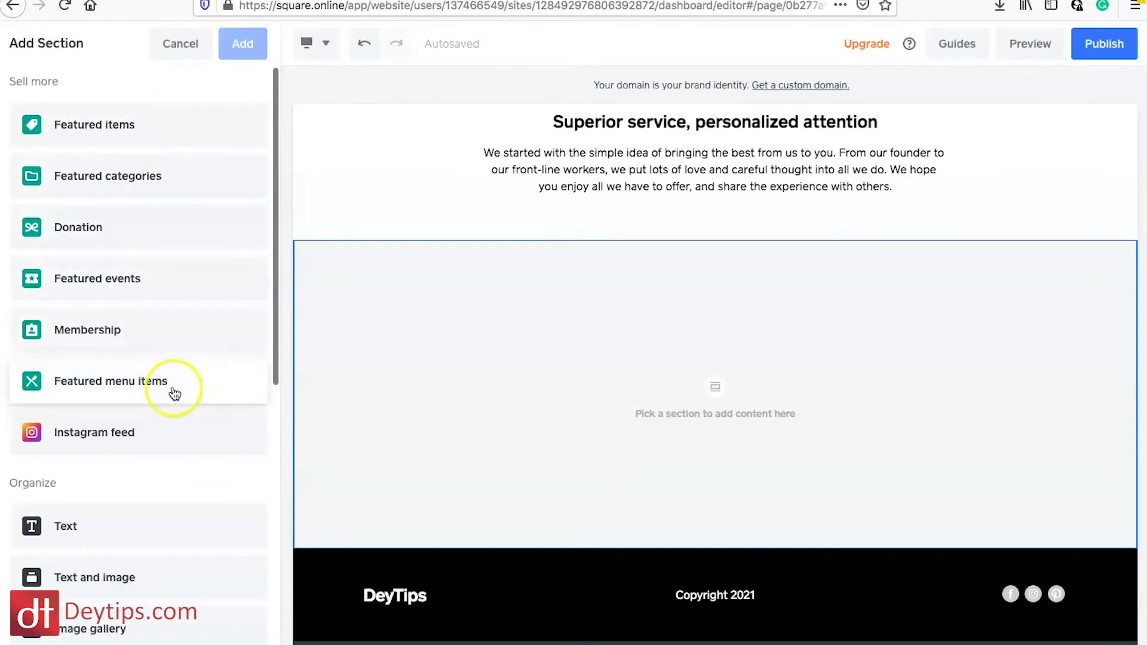
scroll(174, 393, "down", 5)
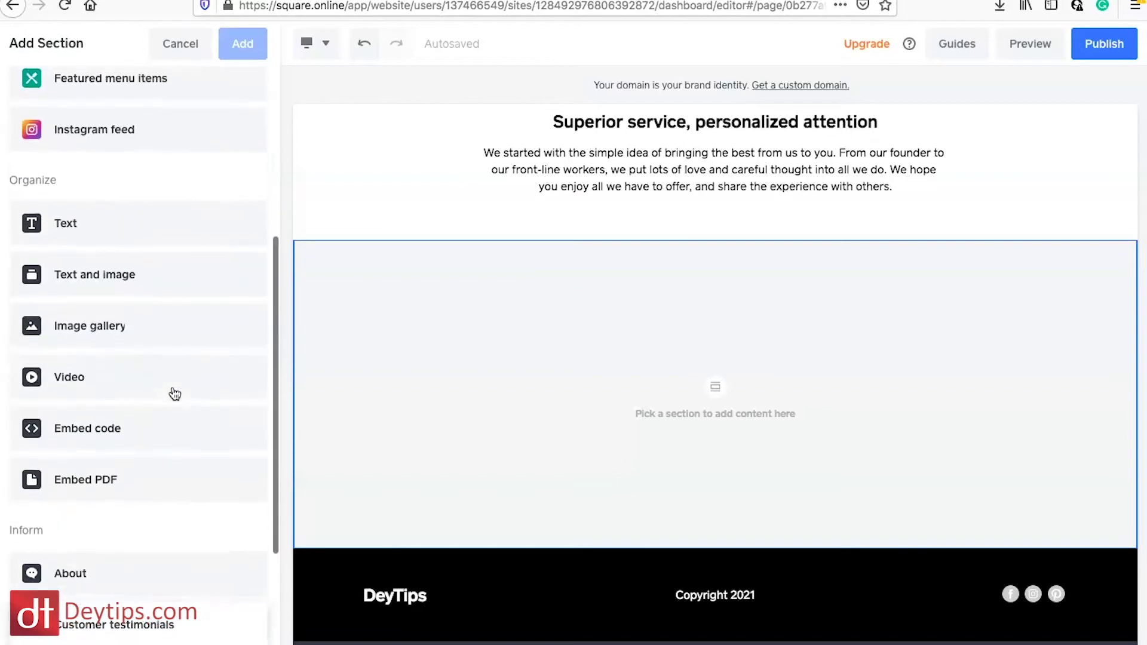
left_click(123, 198)
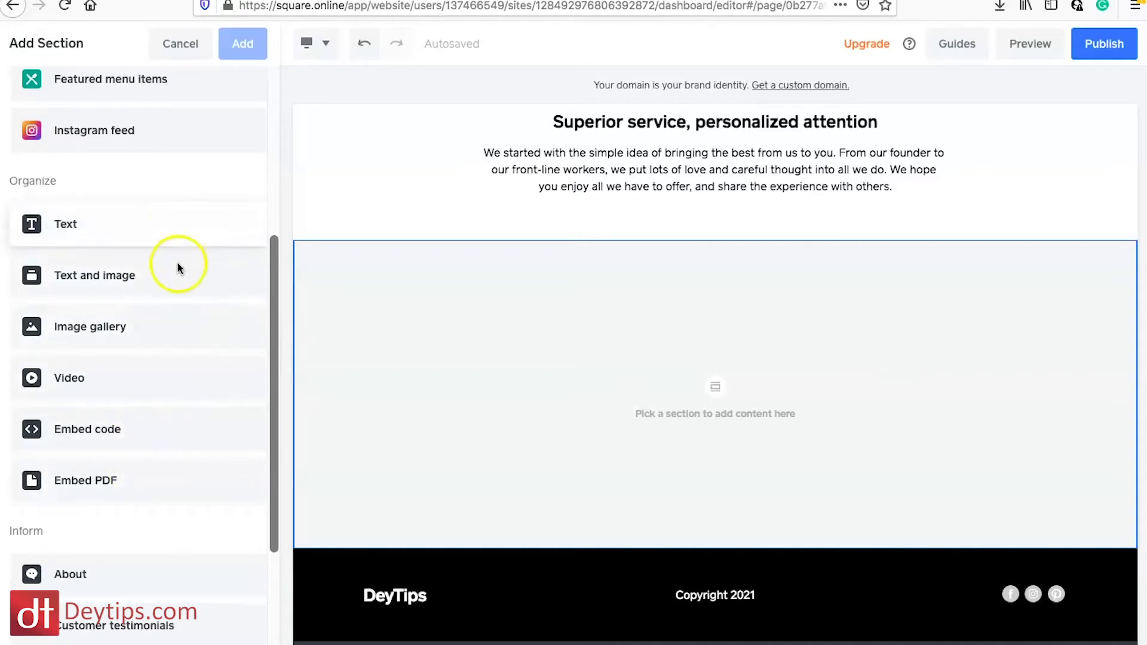
scroll(162, 414, "down", 1)
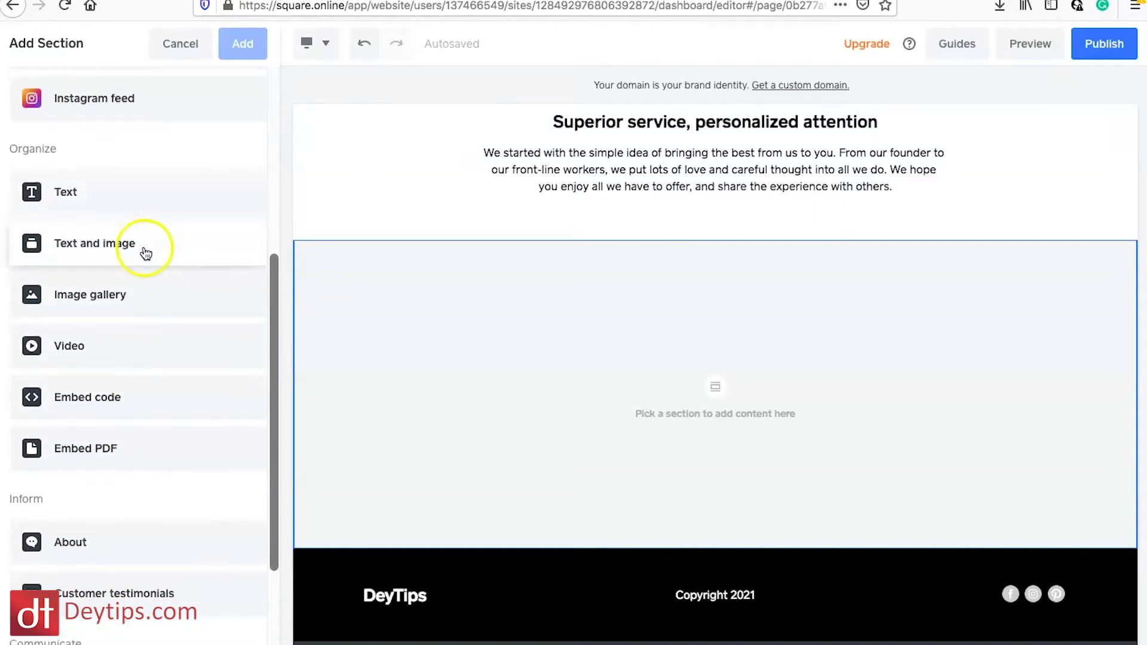
scroll(154, 445, "down", 5)
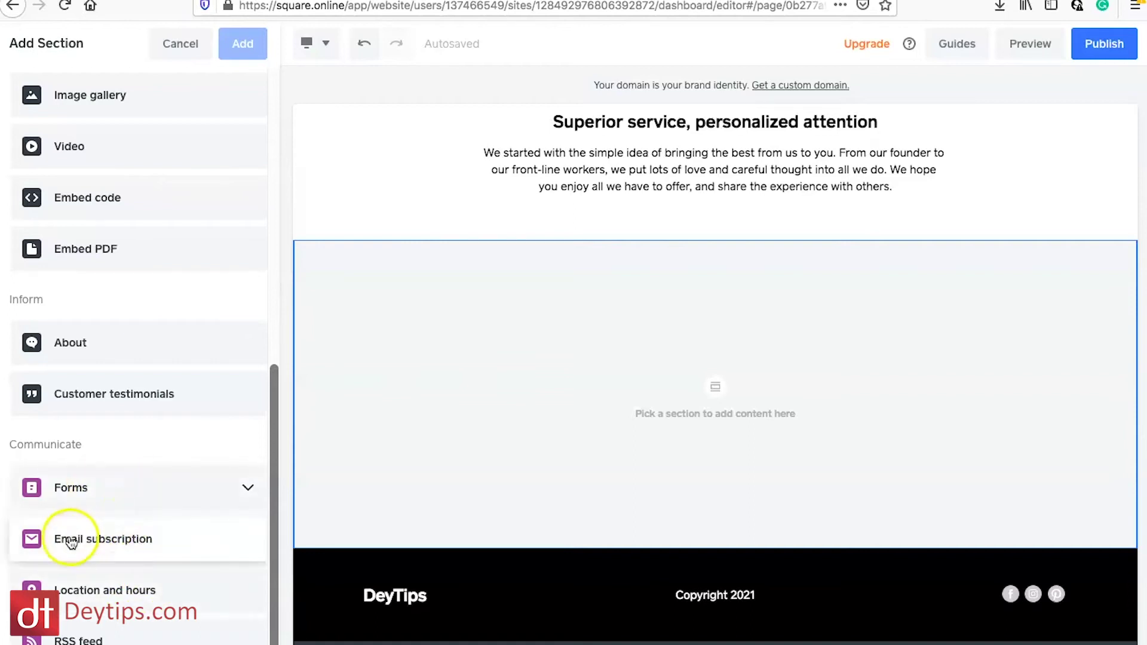
Add an Email subscription section using its first layout
left_click(103, 541)
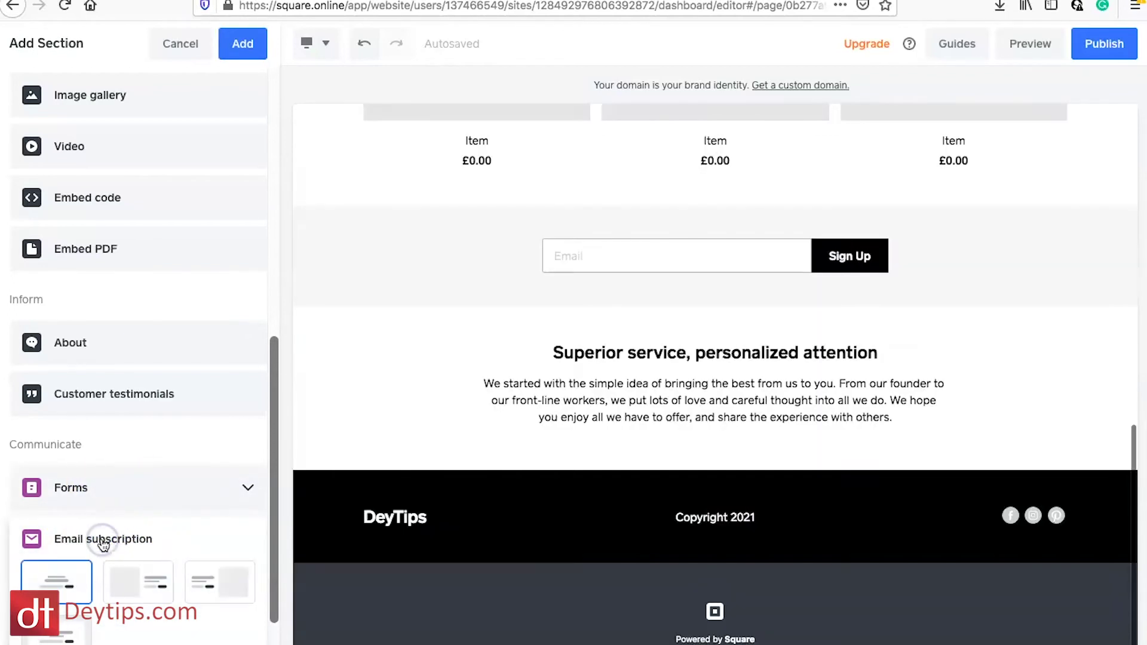
left_click(62, 579)
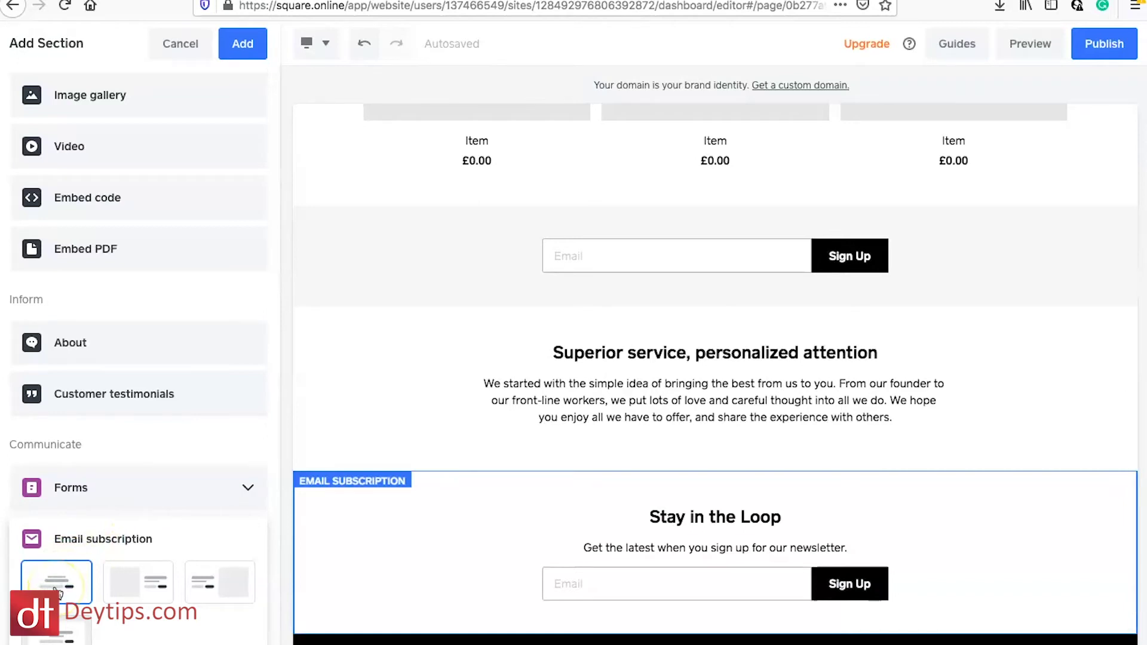
left_click(350, 515)
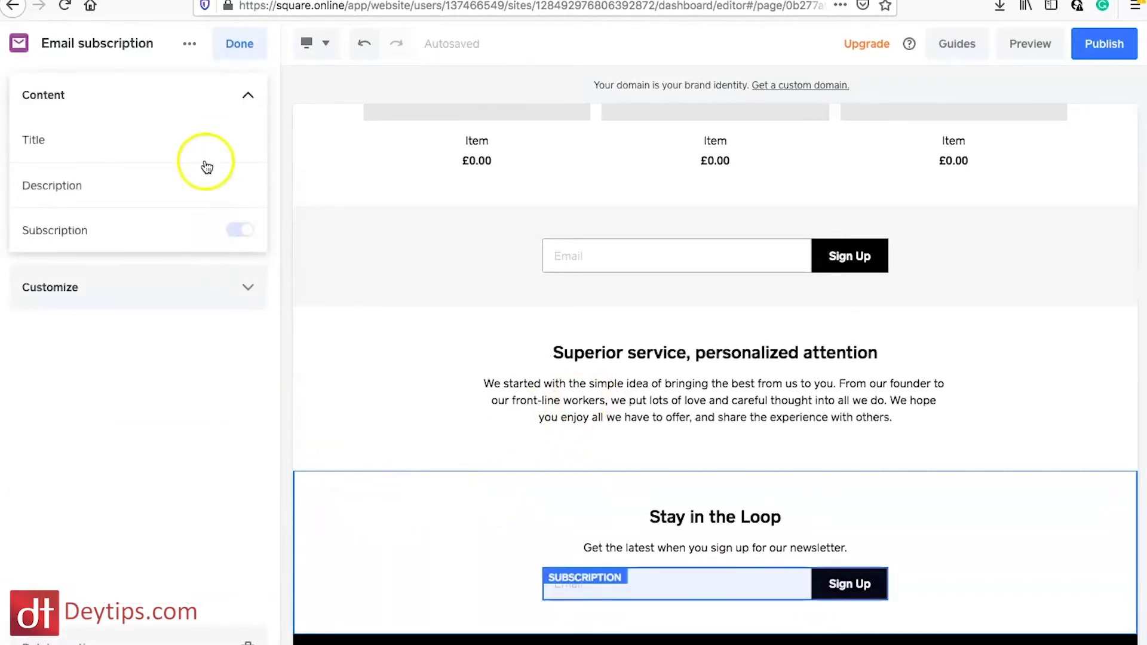
Switch the section to the image-right-of-text layout and open its Title, Description and Image settings
left_click(245, 288)
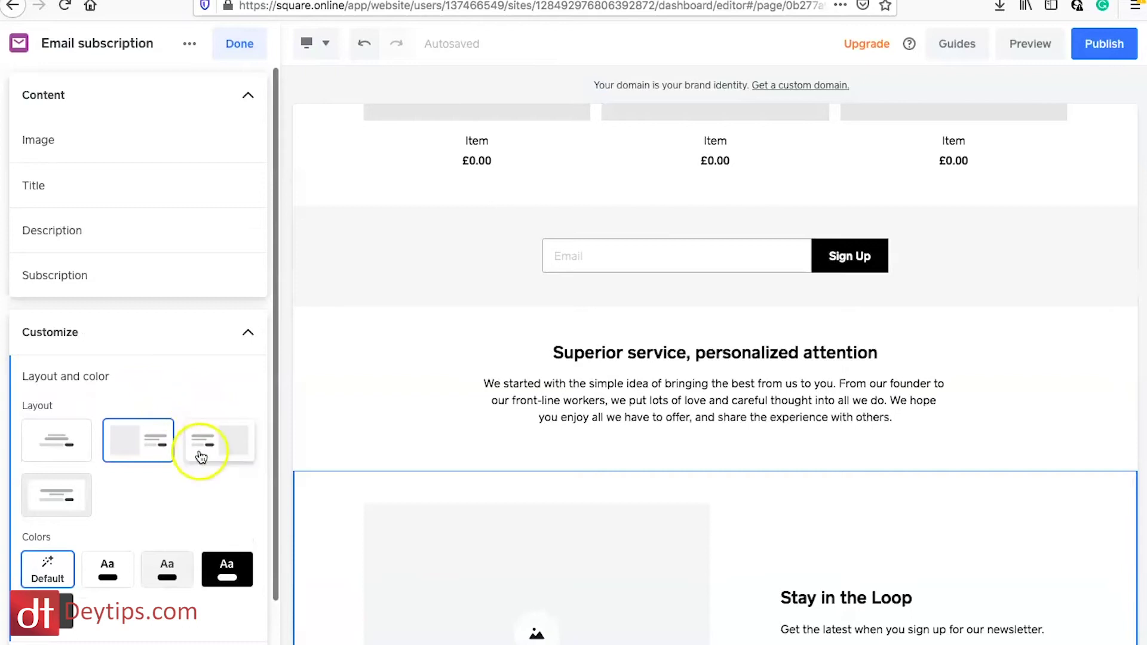
left_click(234, 431)
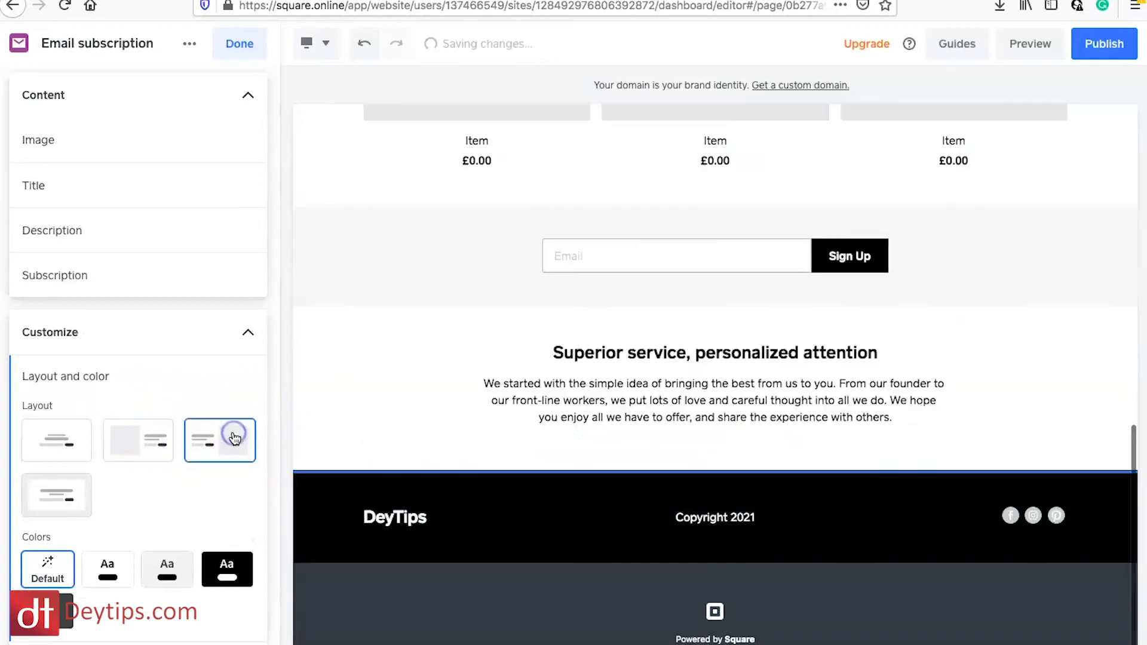
left_click(73, 141)
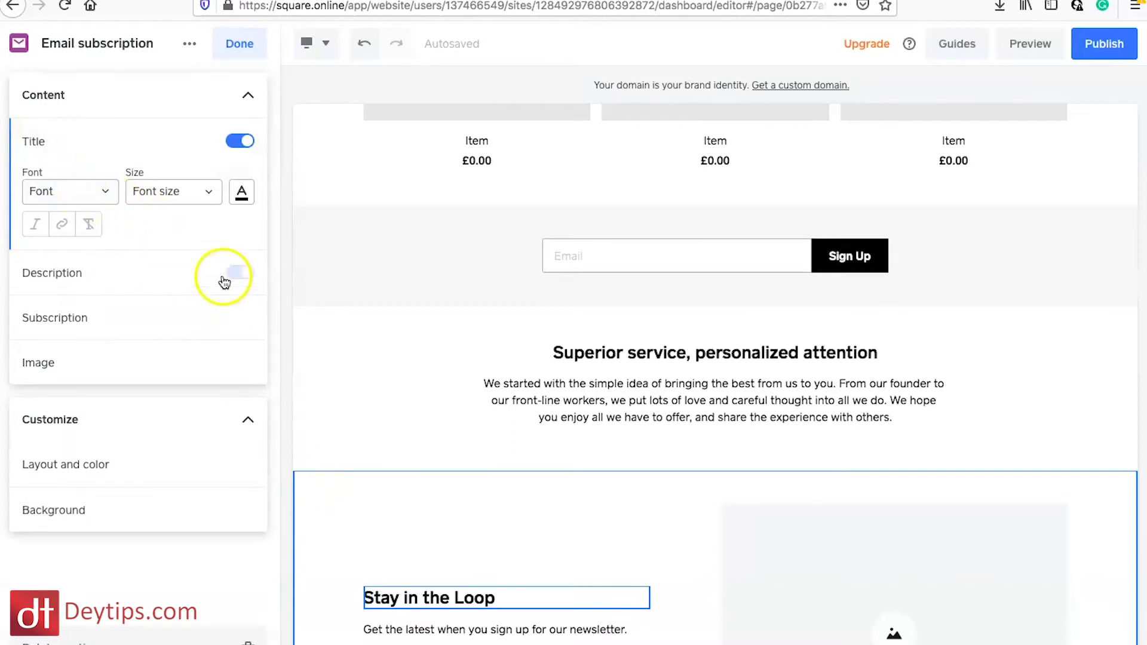
left_click(110, 273)
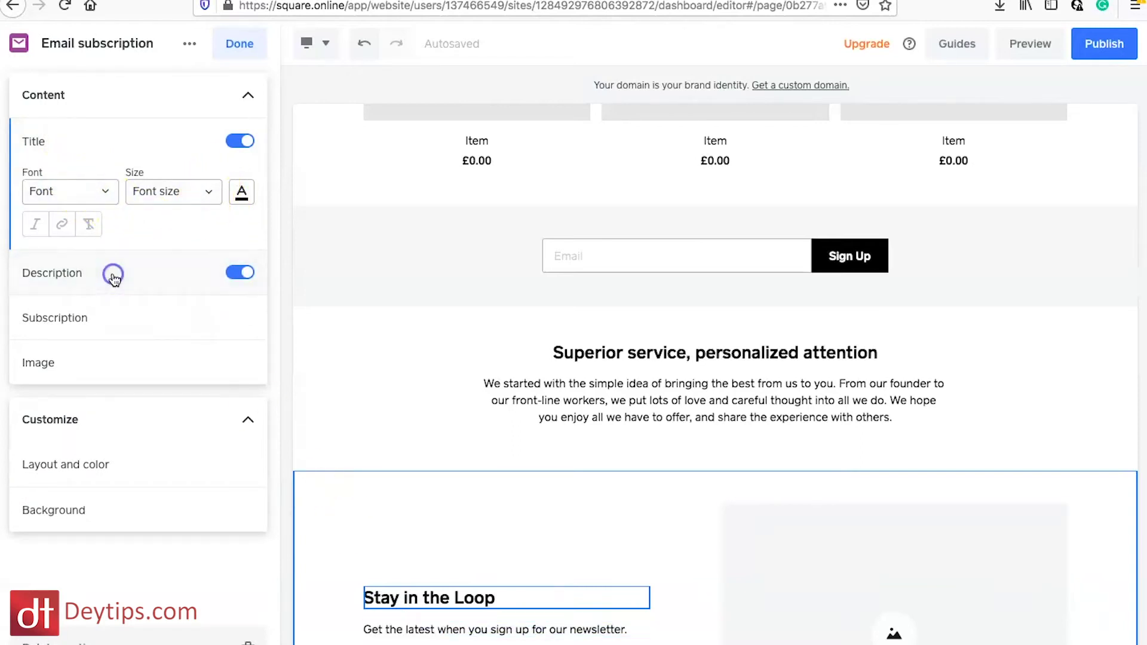
left_click(129, 372)
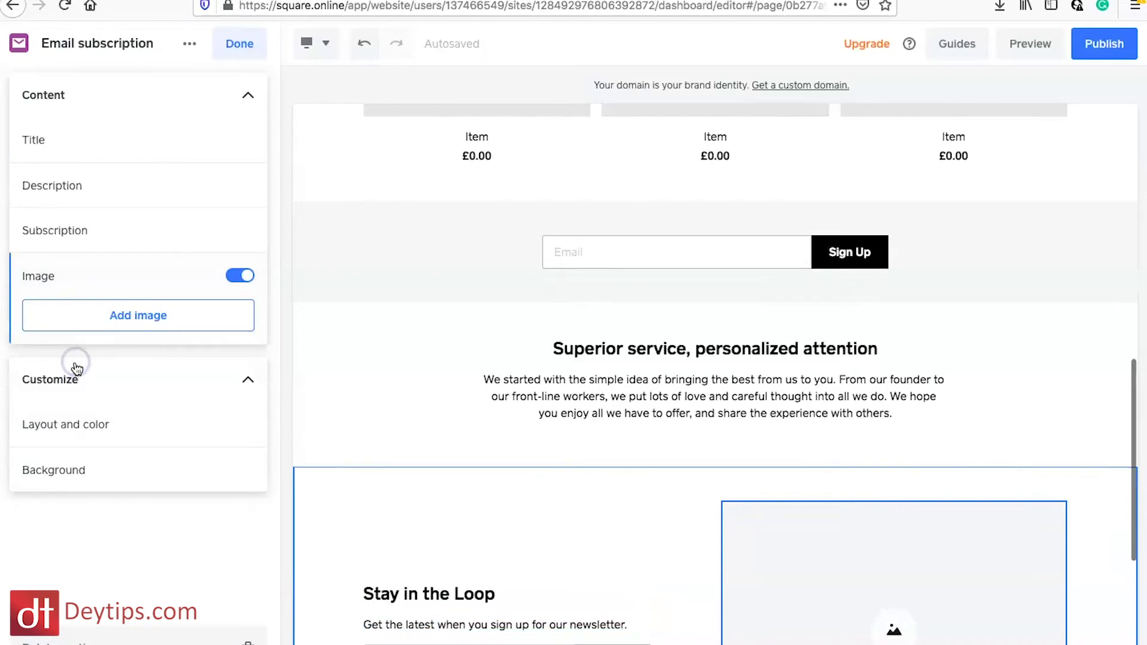
Upload a portrait photo from the Desktop and save it as the section image
left_click(130, 326)
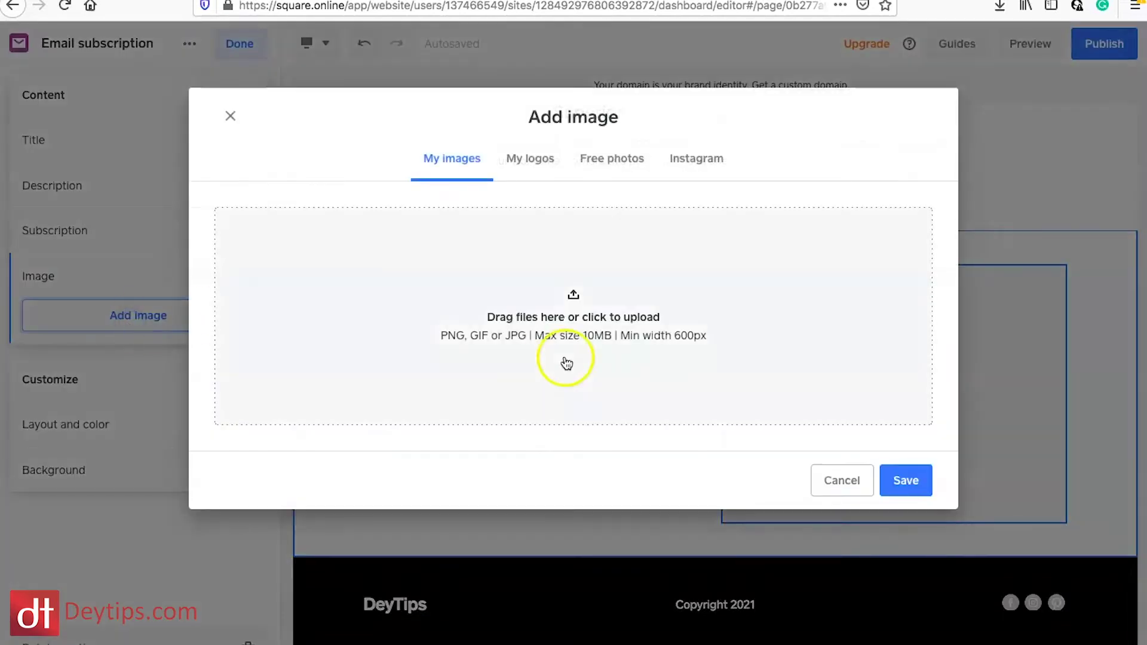
left_click(619, 285)
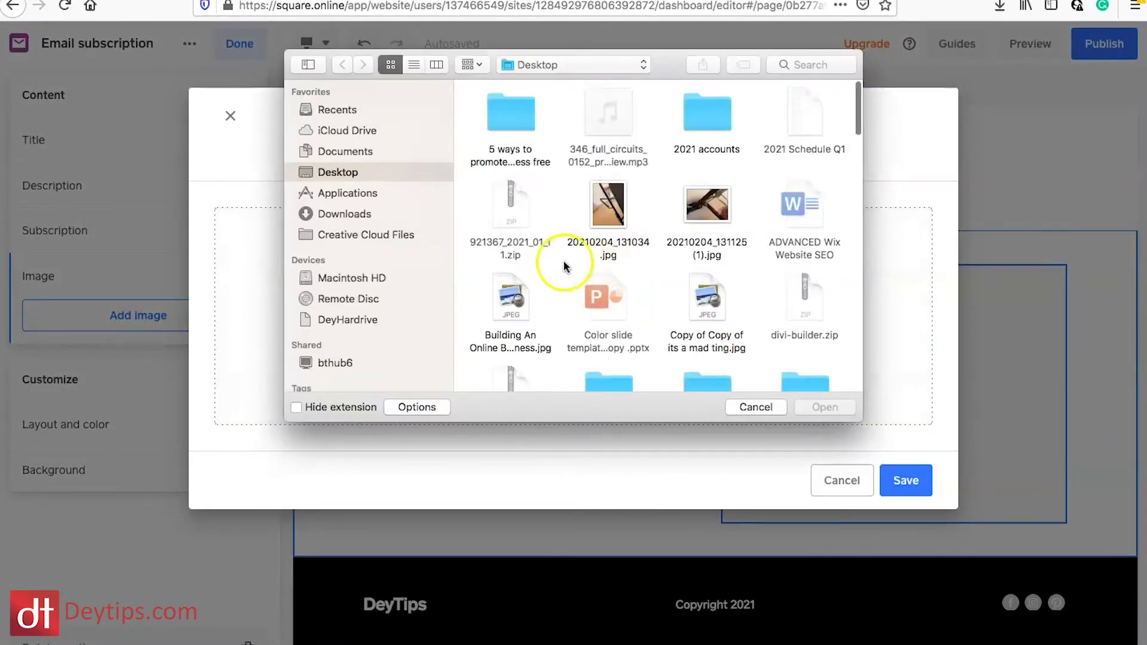
scroll(564, 263, "down", 5)
left_click(625, 190)
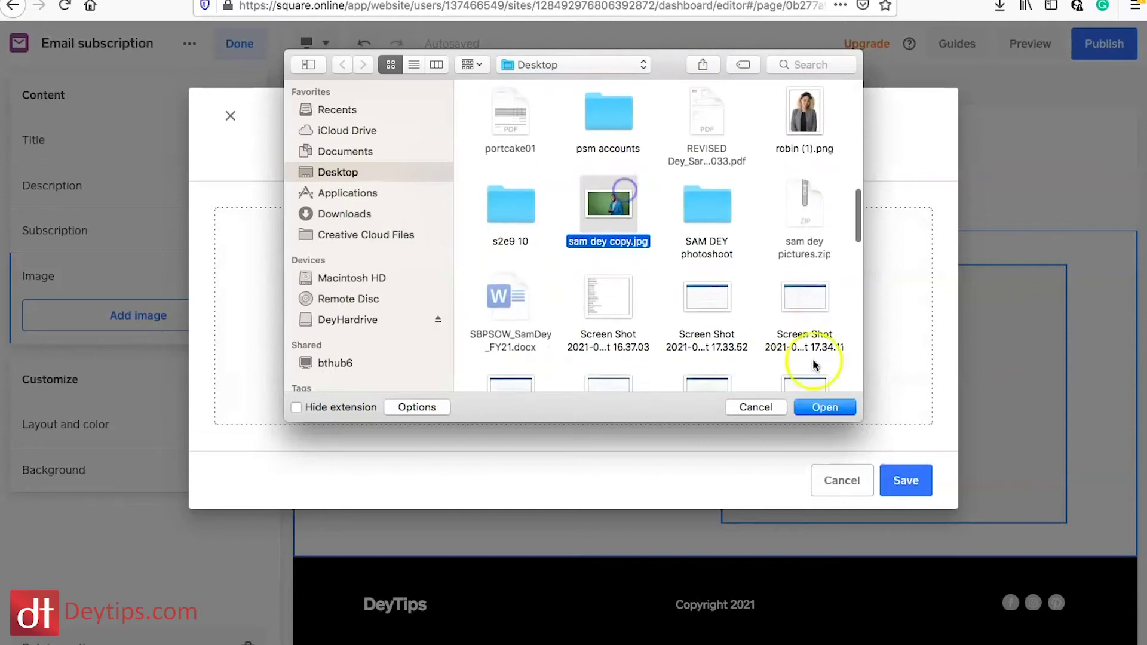
left_click(825, 408)
left_click(907, 482)
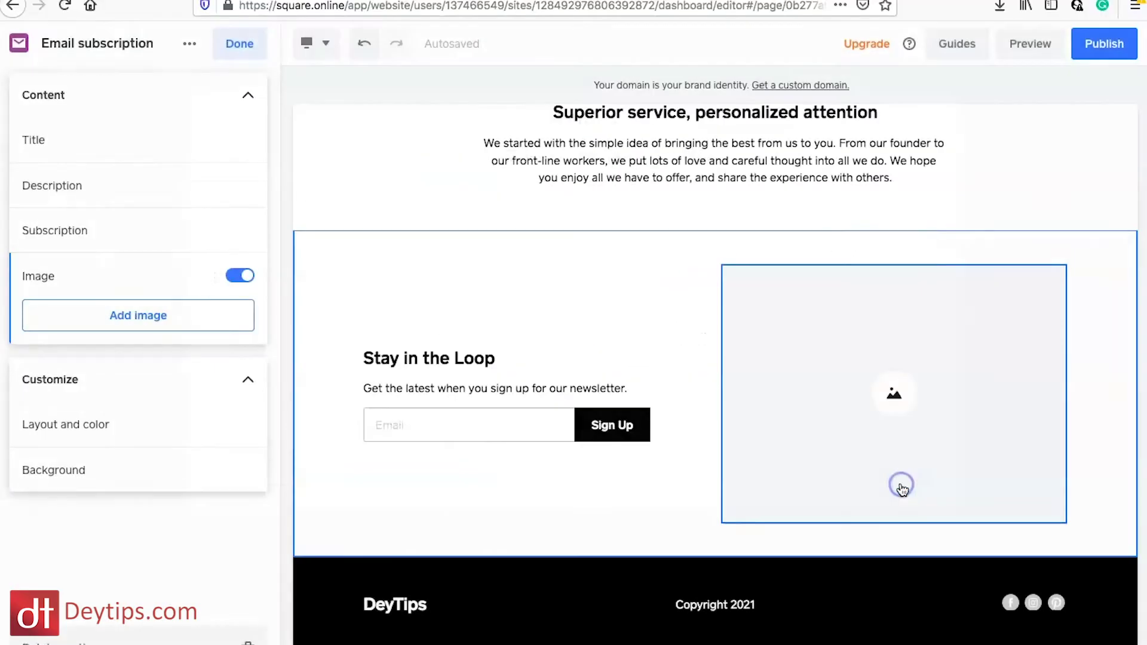
Retitle the 'Stay in the Loop' heading to 'DeyTips'
left_click(443, 357)
triple_click(443, 357)
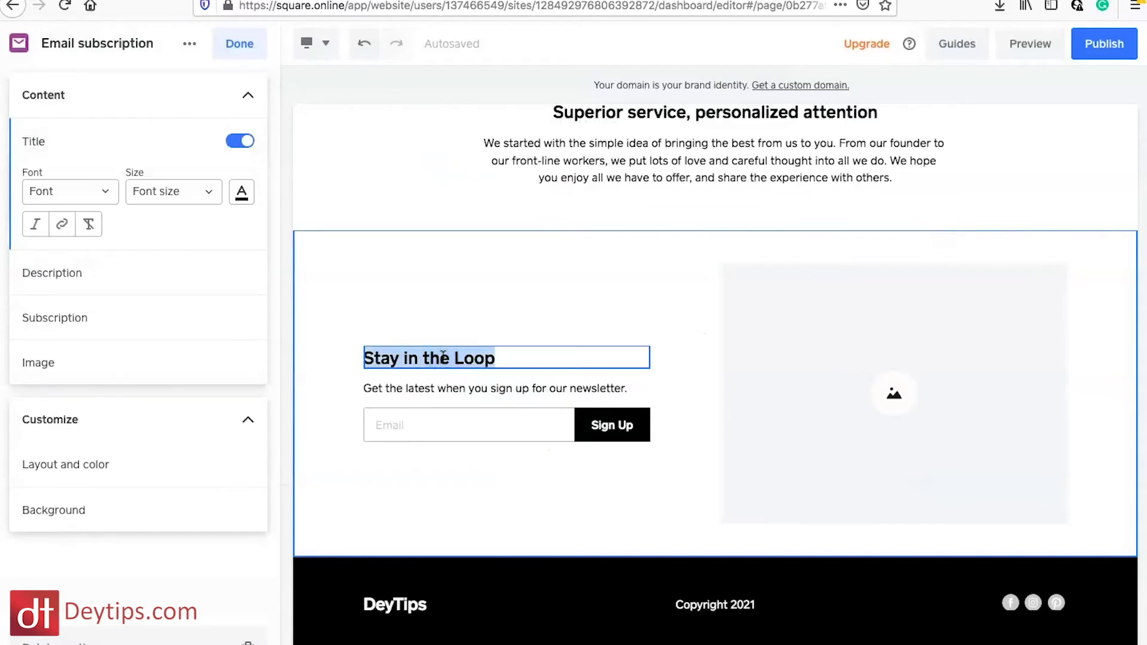
type("DeyTips")
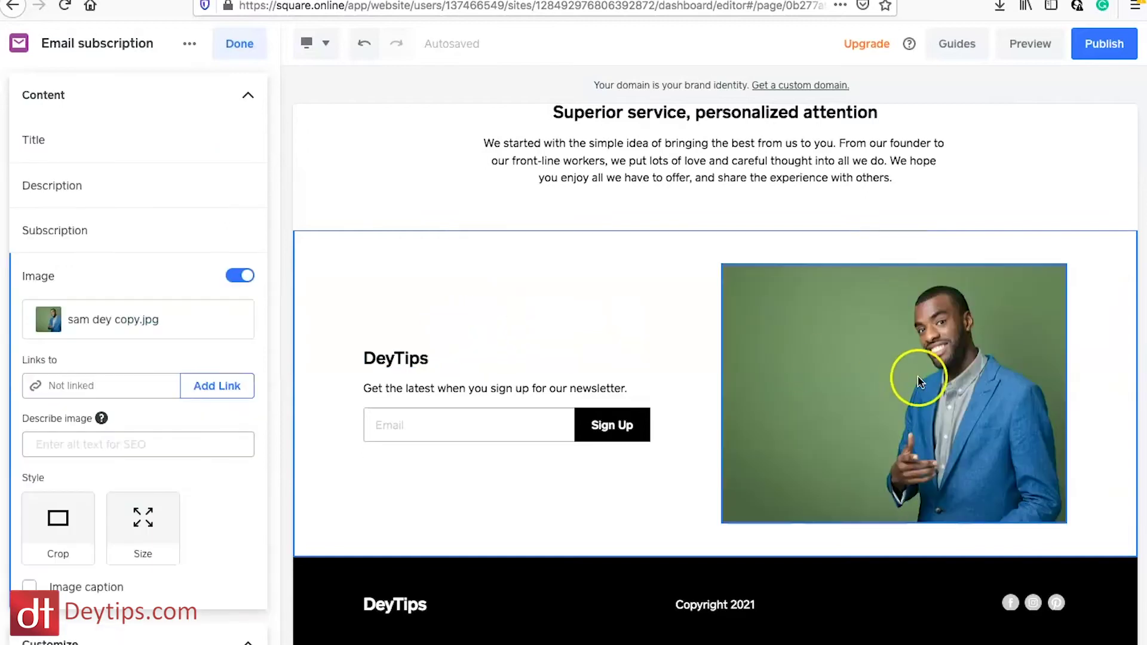
Finish the email subscription section and return to the eight-section Home page list
left_click(1114, 351)
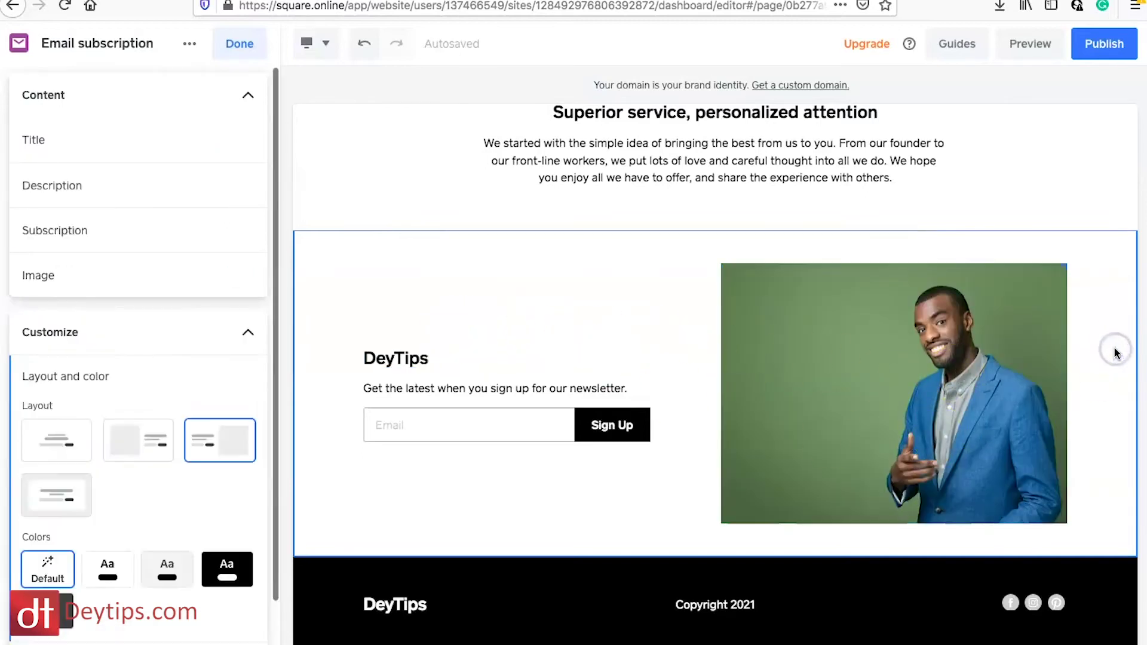
scroll(1041, 174, "up", 3)
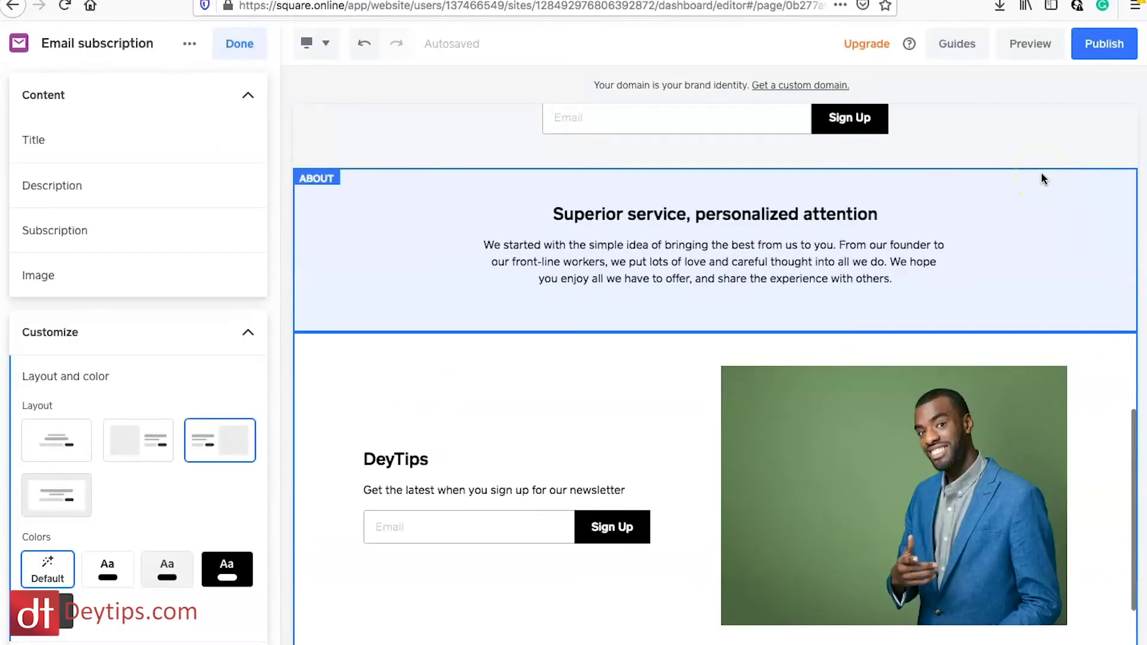
scroll(1041, 173, "up", 10)
scroll(1041, 178, "up", 3)
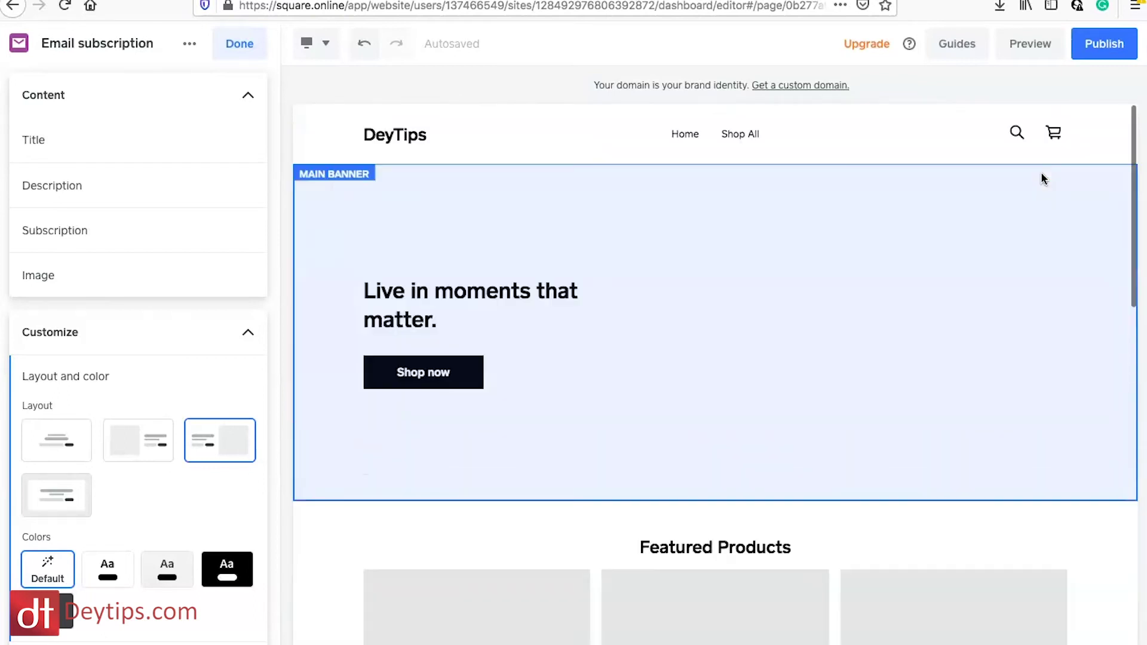
scroll(1041, 178, "down", 12)
scroll(1040, 178, "up", 12)
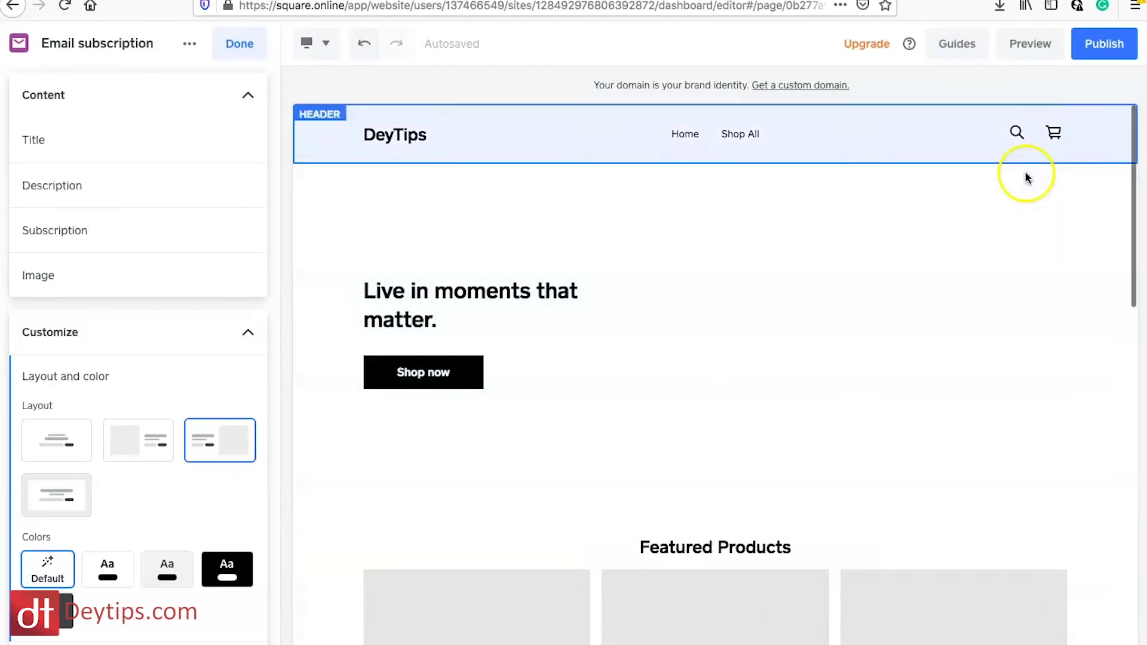
left_click(240, 44)
mouse_move(251, 257)
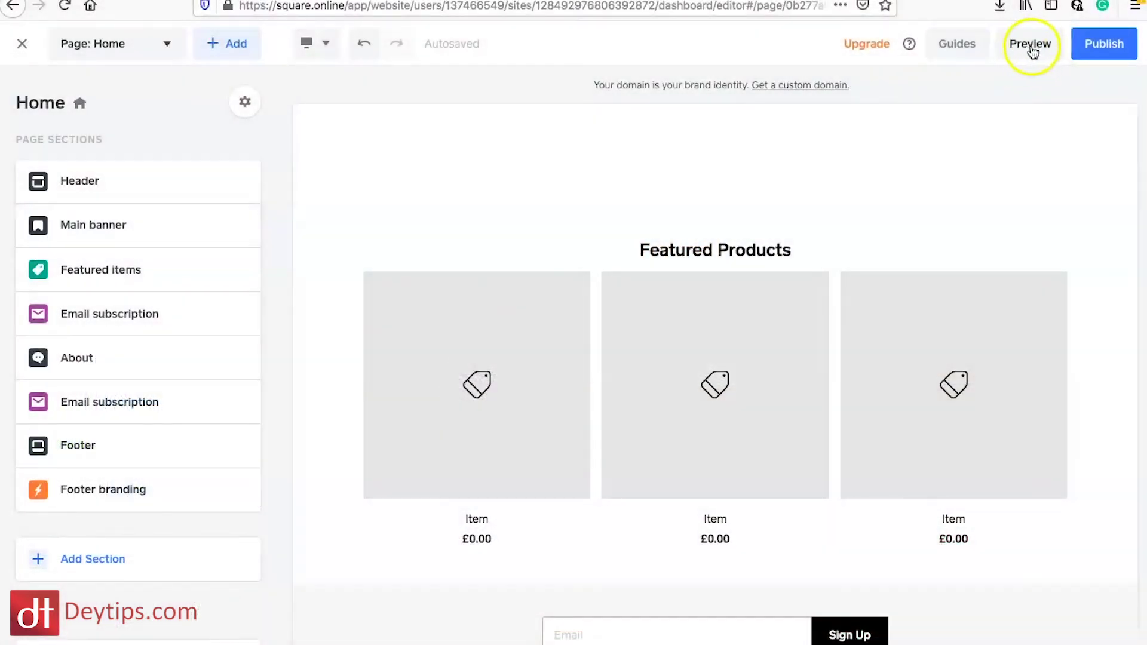
Preview the DeyTips site in Phone layout, then switch back to Desktop layout
left_click(1026, 46)
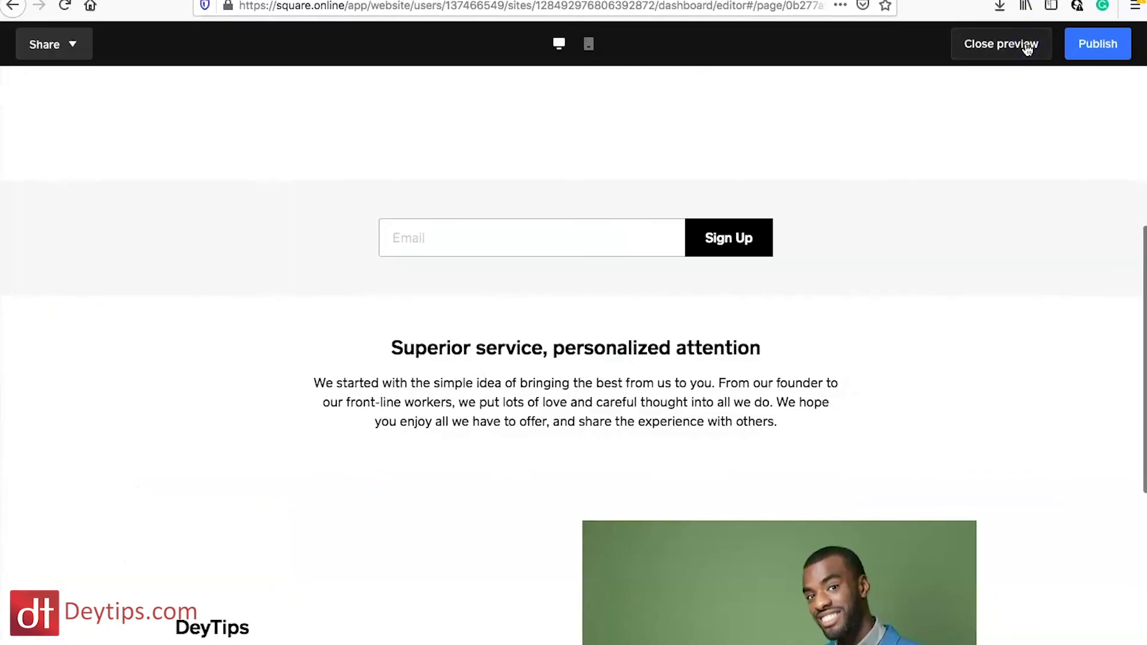
scroll(463, 385, "down", 10)
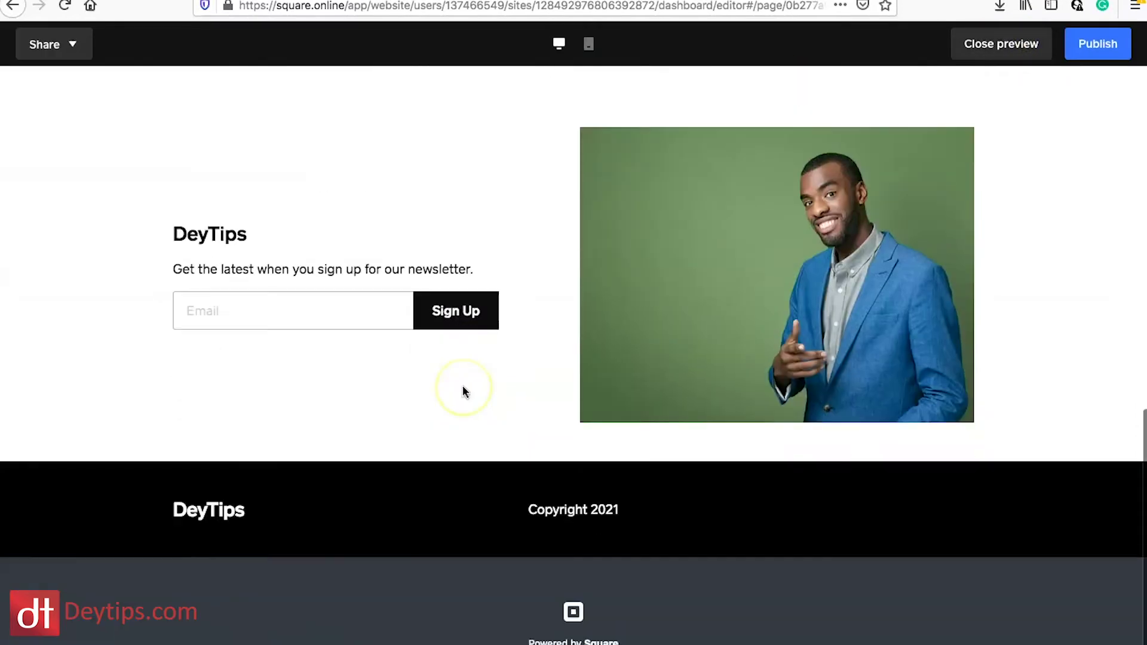
scroll(463, 386, "up", 15)
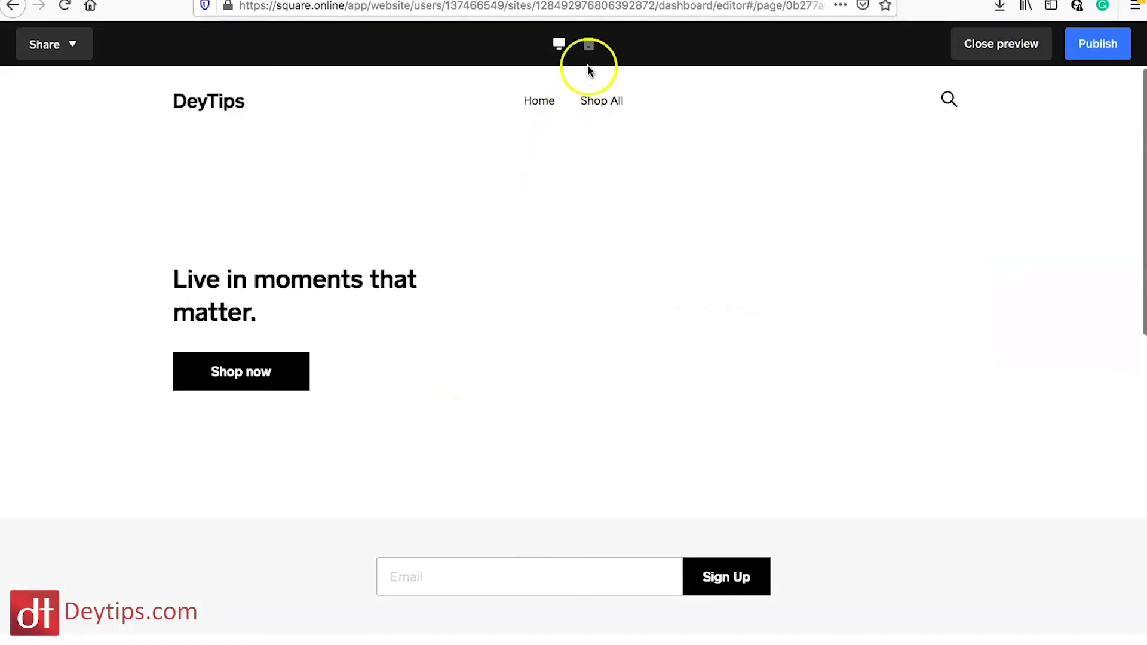
left_click(592, 45)
scroll(602, 497, "down", 6)
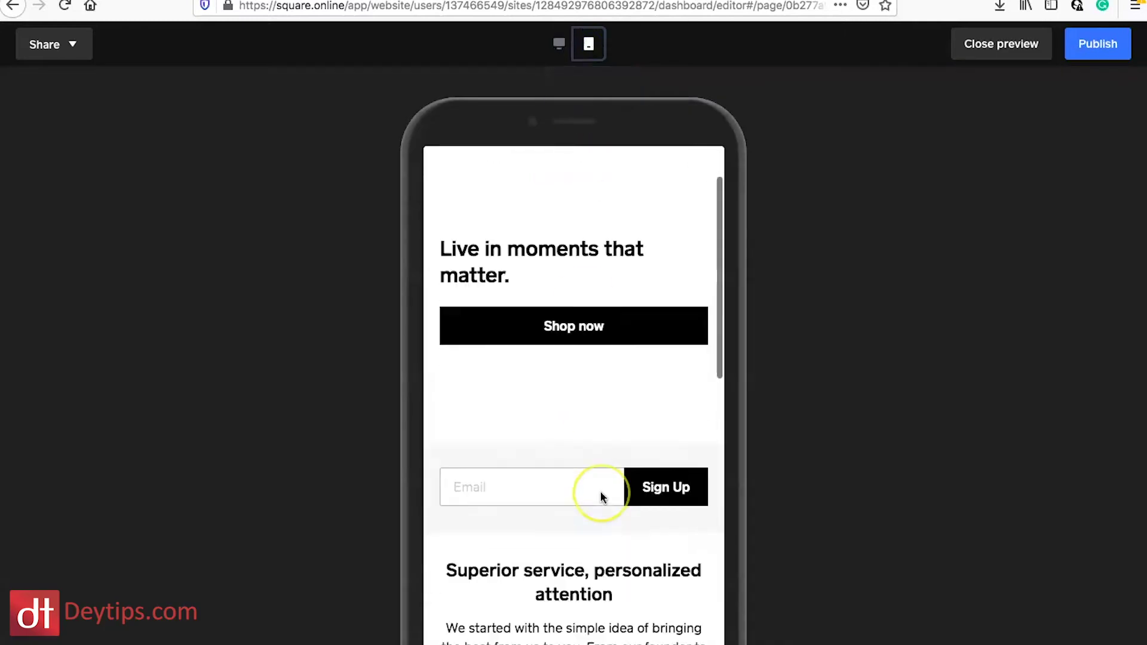
scroll(601, 497, "down", 5)
scroll(601, 497, "up", 10)
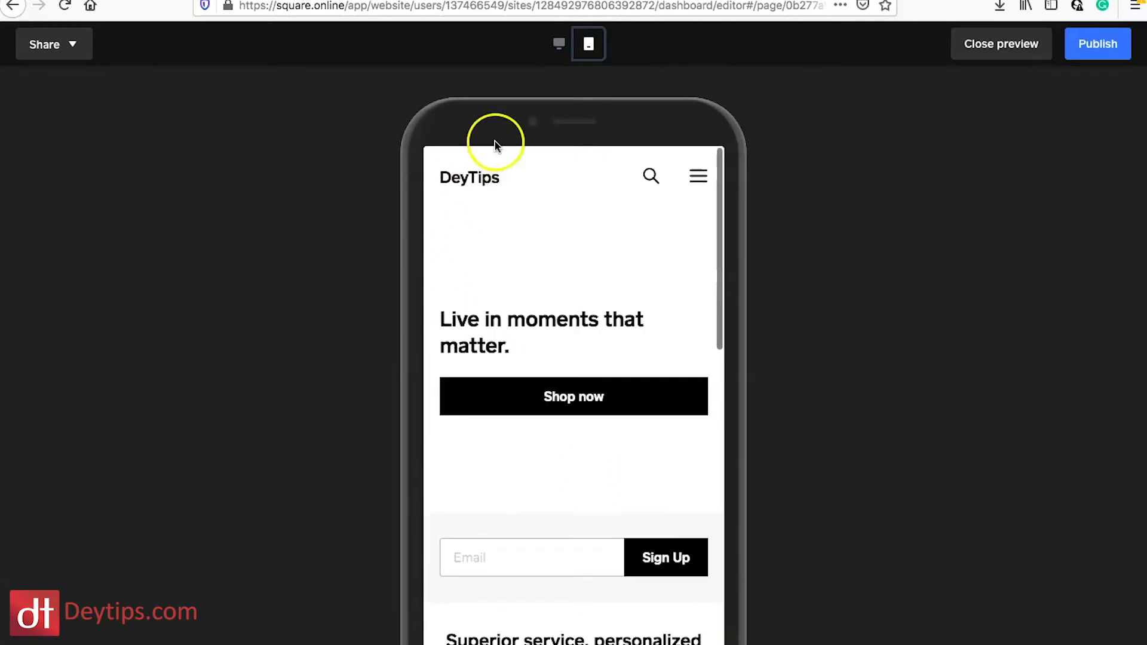
left_click(558, 42)
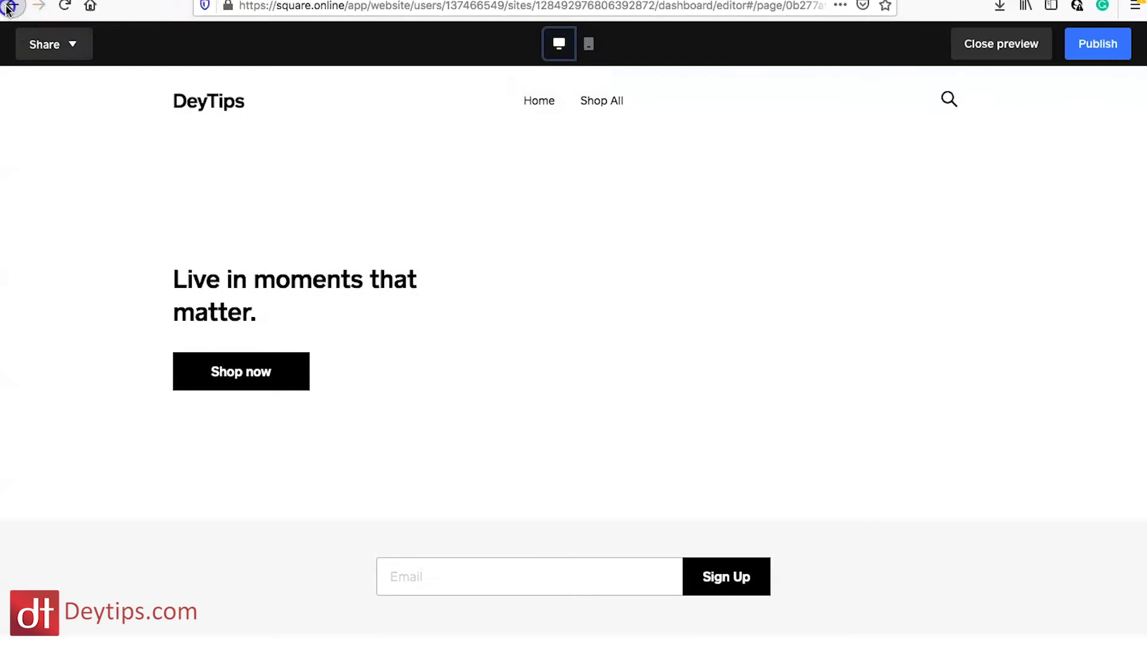
Exit the site preview and bring back the Home page's eight sections, Header to Footer branding
left_click(8, 6)
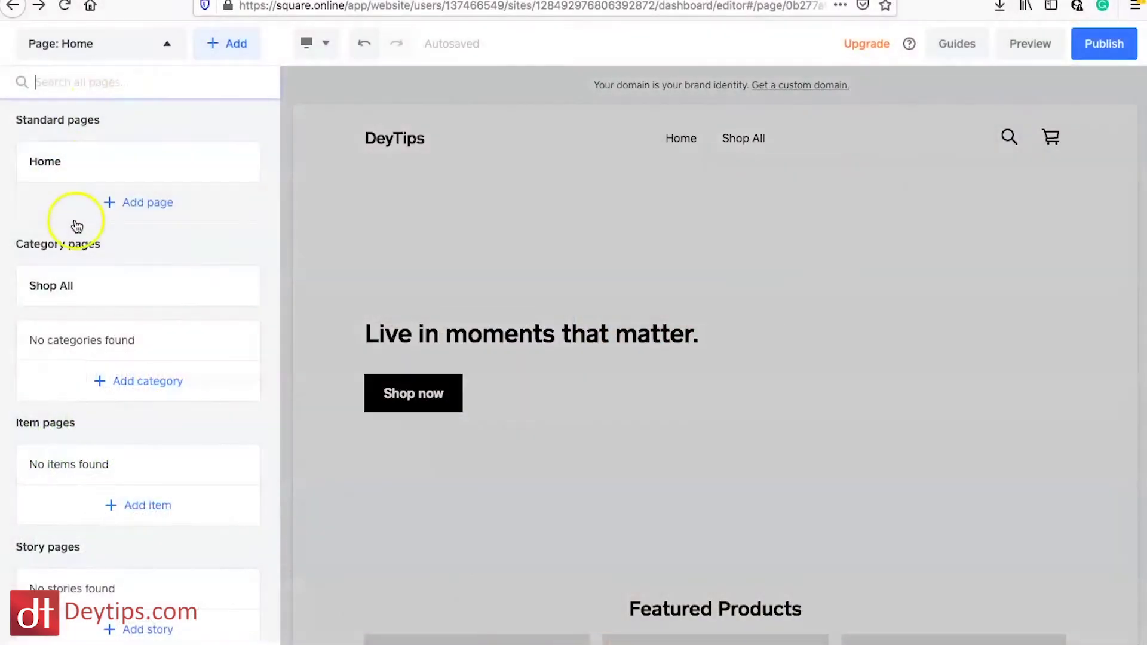
scroll(98, 561, "down", 1)
scroll(99, 558, "up", 1)
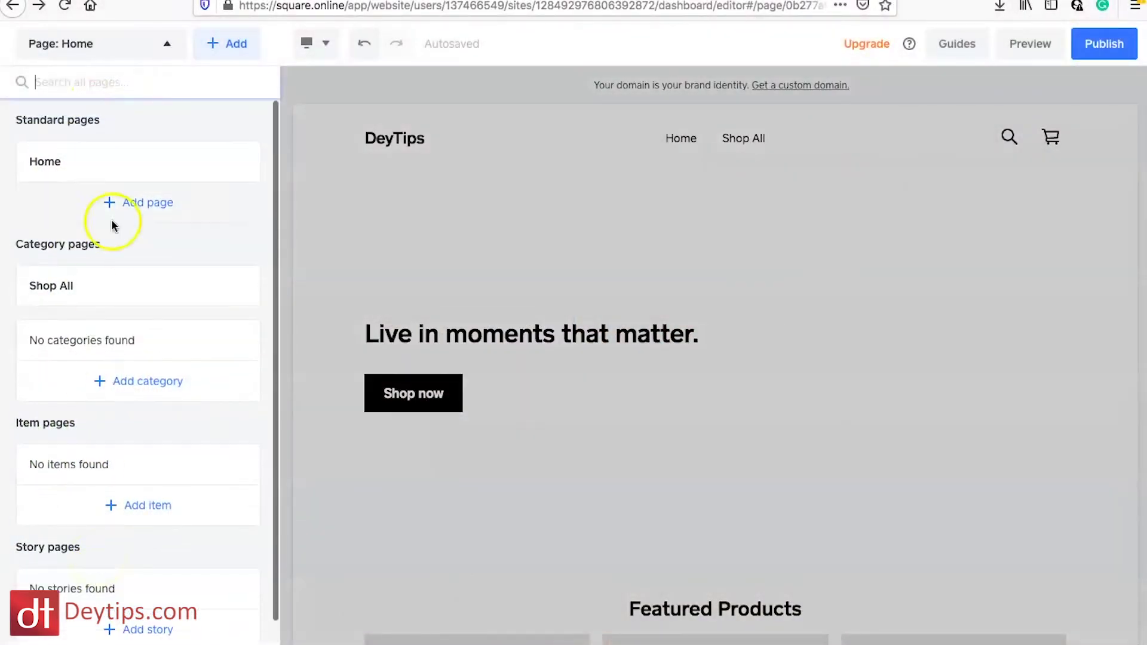
mouse_move(154, 180)
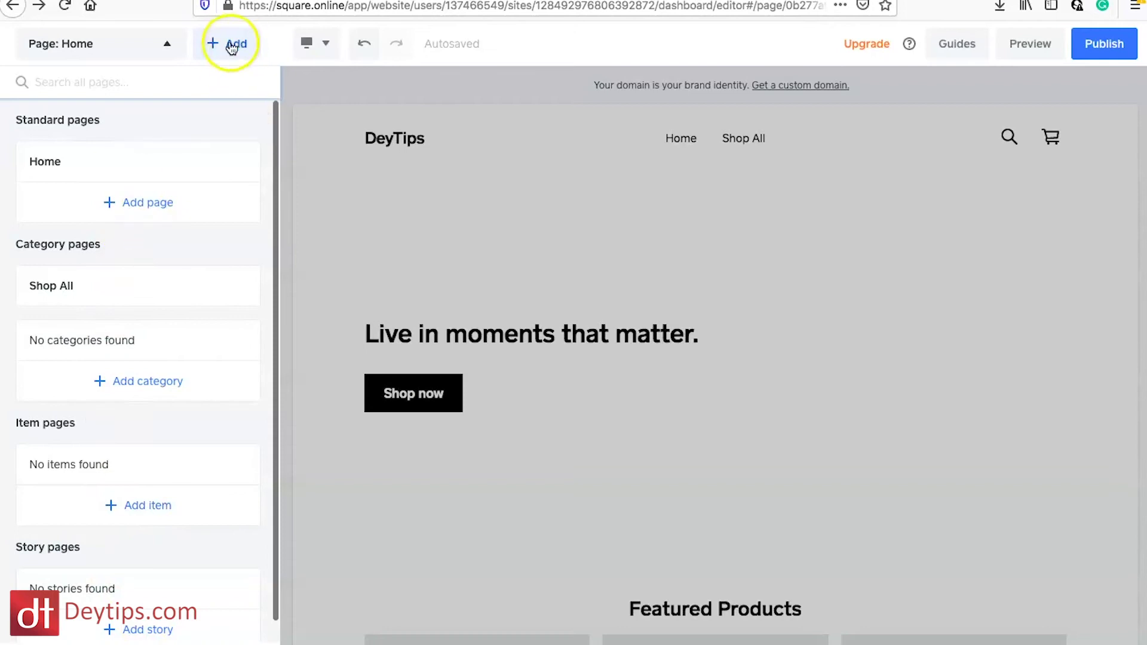
left_click(210, 48)
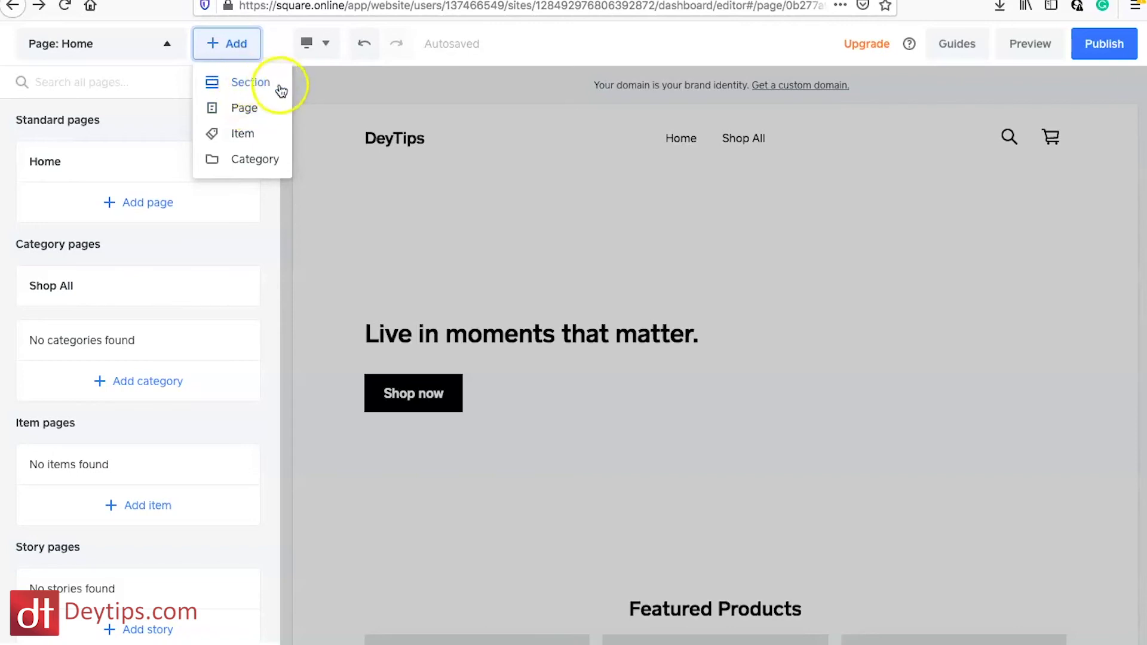
left_click(358, 105)
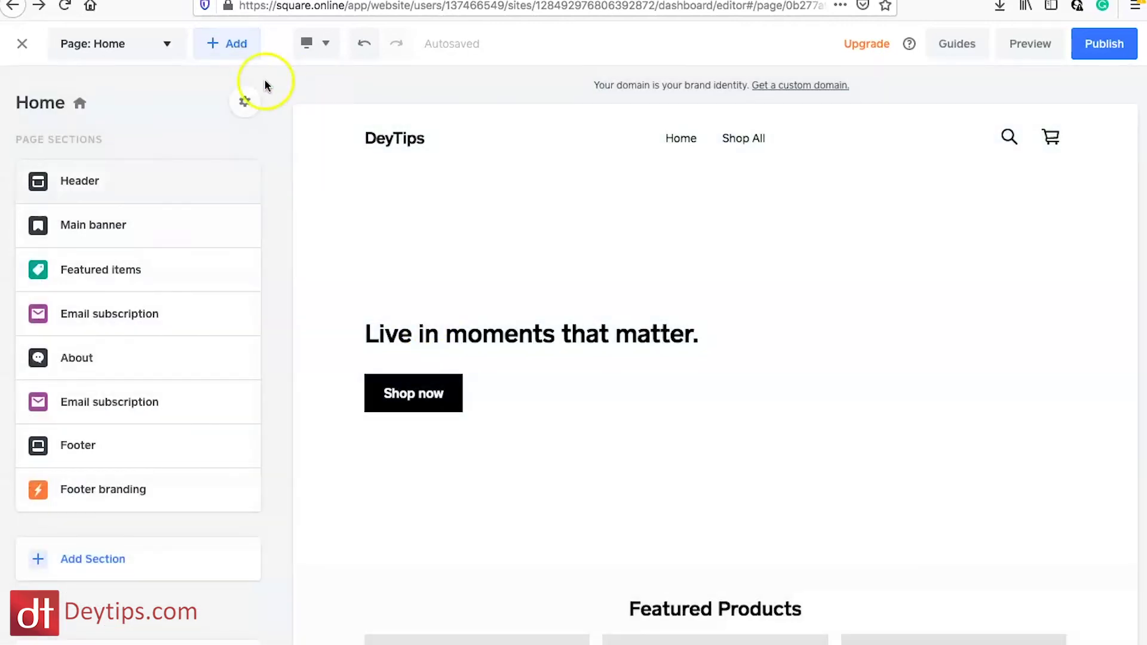
Cancel a new section, then drag Featured items below the second Email subscription, above Footer
left_click(234, 51)
left_click(251, 86)
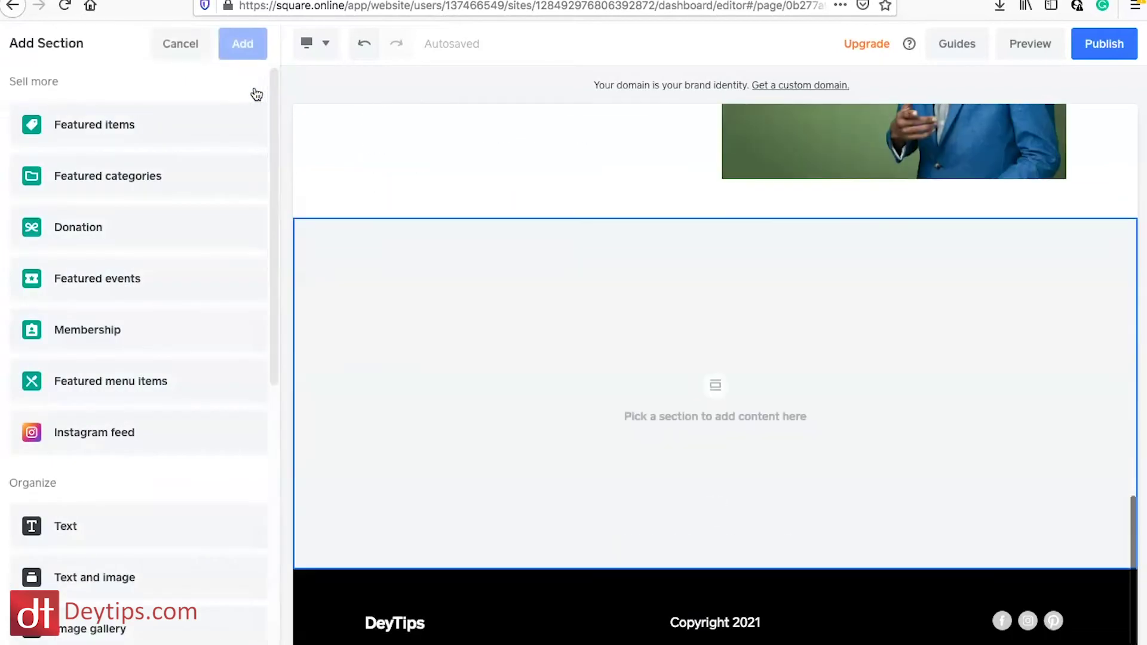
left_click(518, 315)
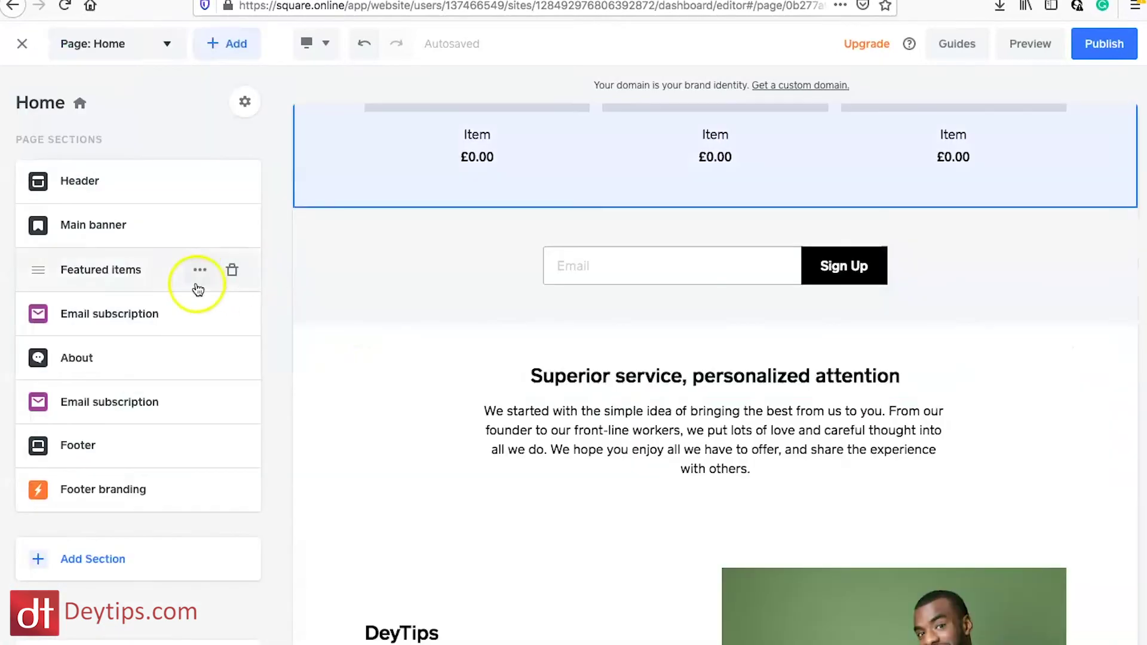
left_click(197, 274)
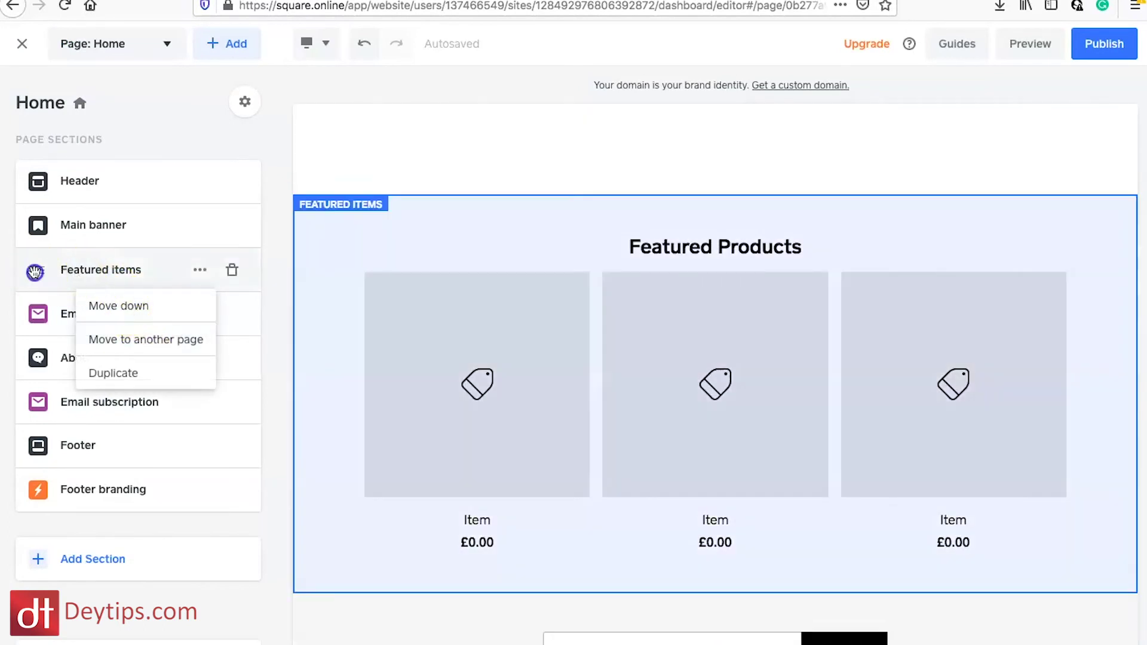
left_click_drag(35, 273, 38, 187)
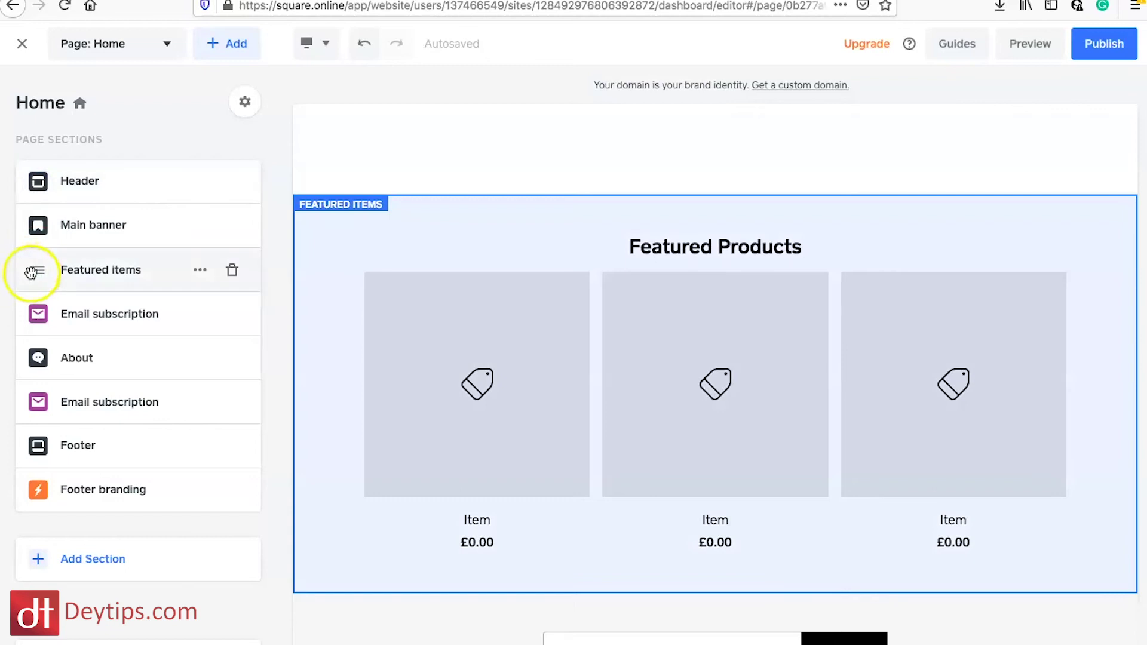
left_click_drag(31, 268, 42, 383)
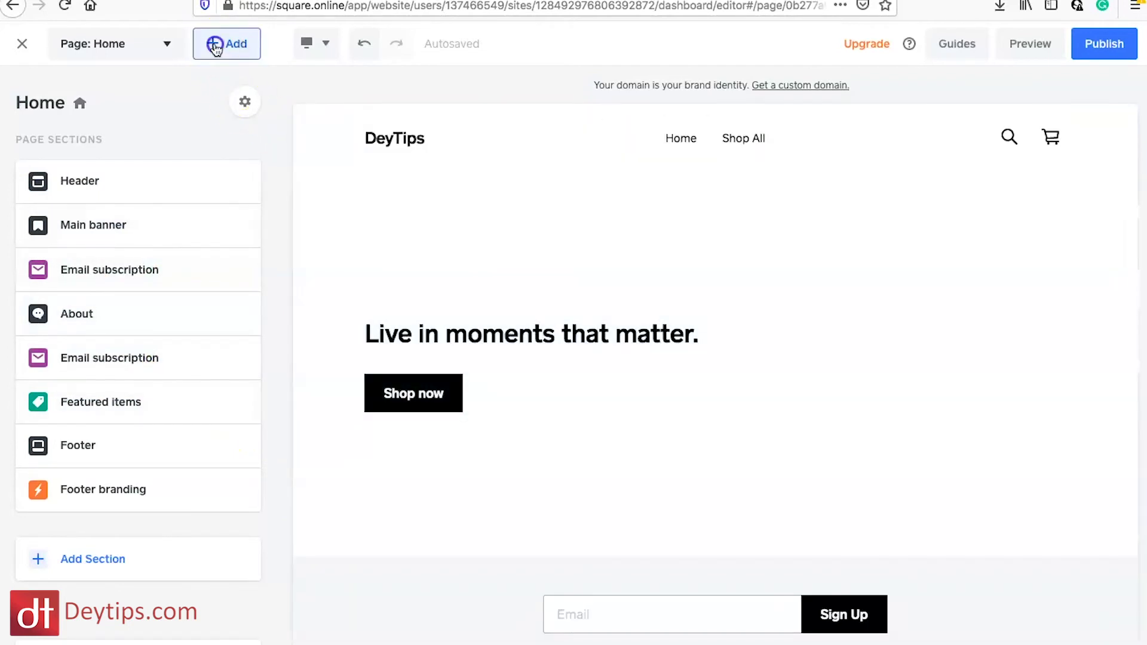
Start a Physical product item, discard the form unsaved, and bring up the Add menu
left_click(214, 45)
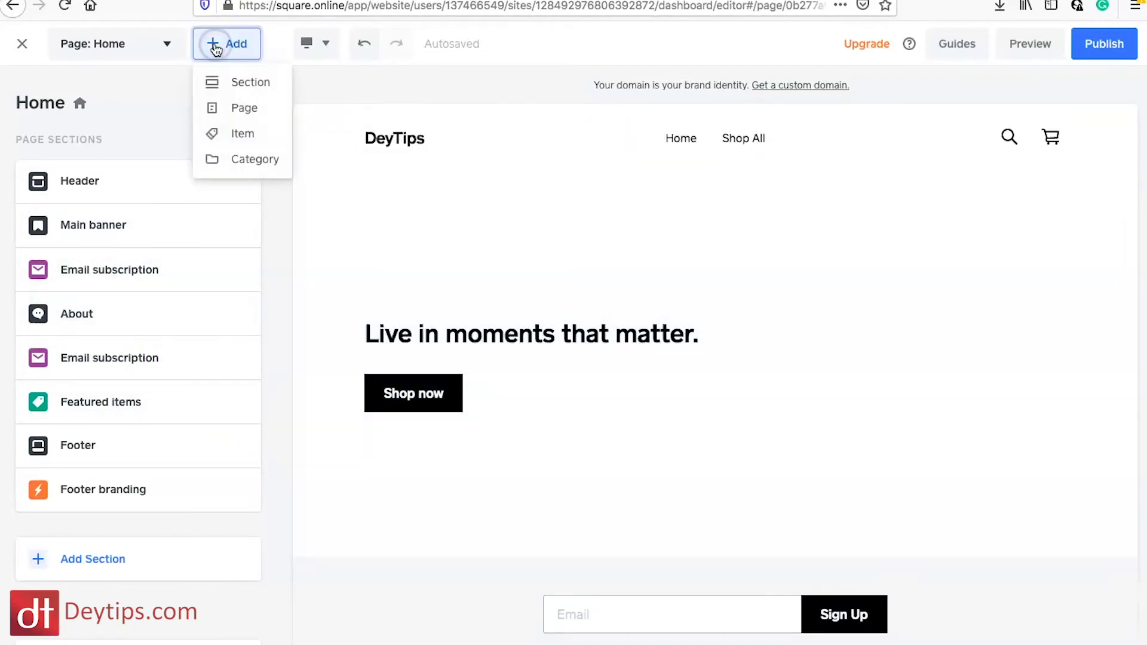
left_click(240, 133)
left_click(421, 216)
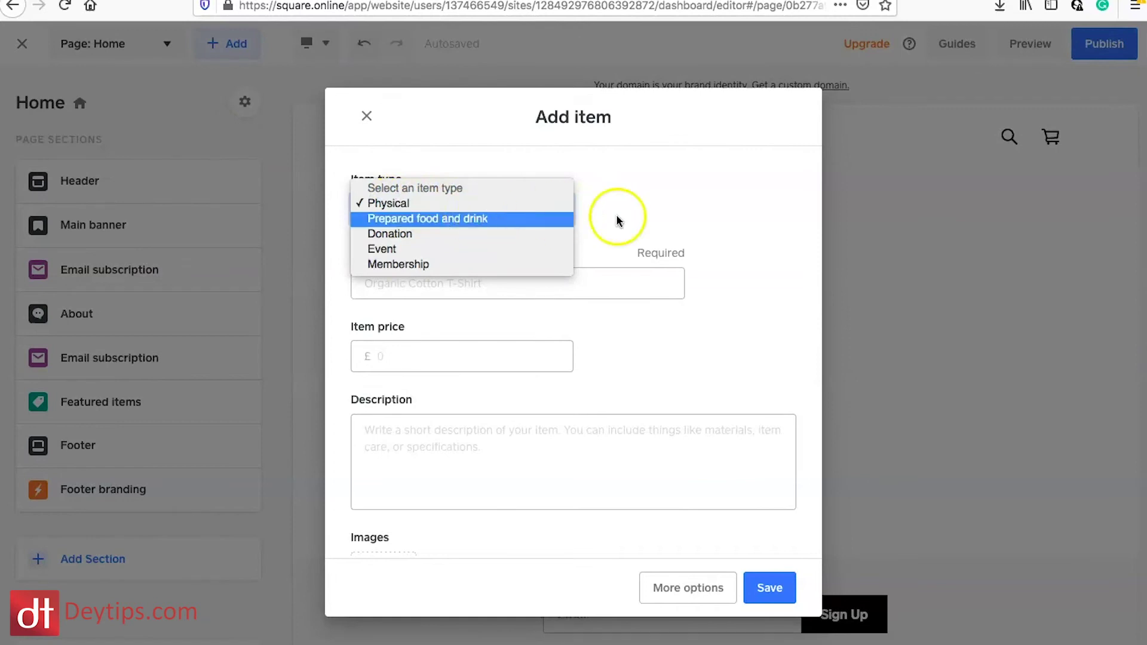
left_click(660, 218)
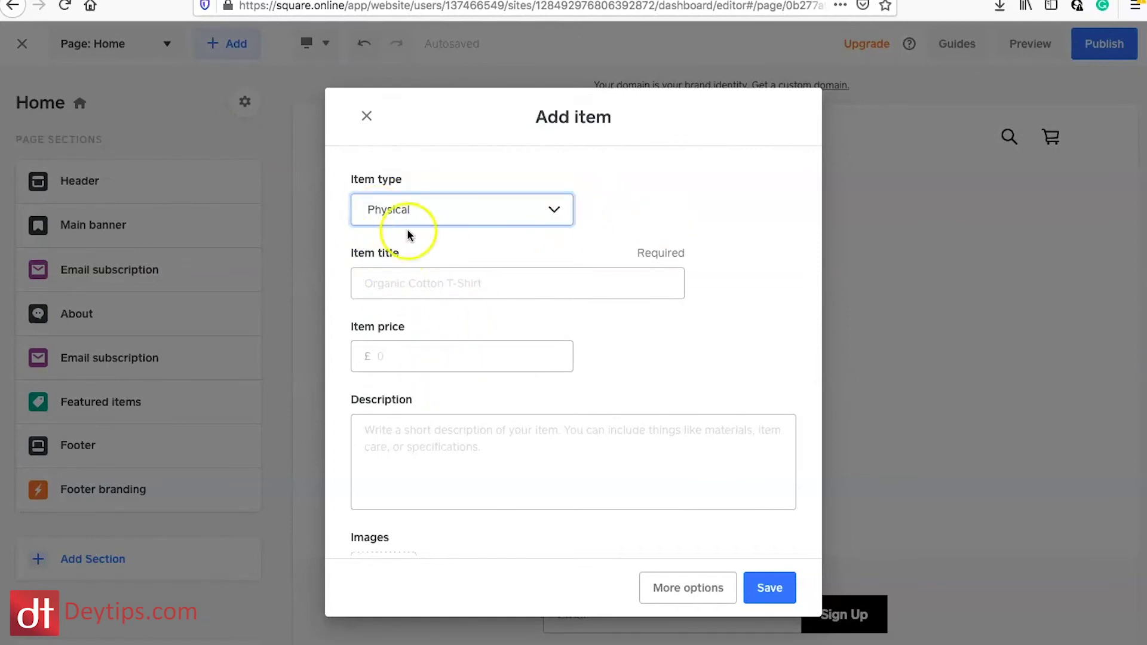
scroll(436, 418, "down", 5)
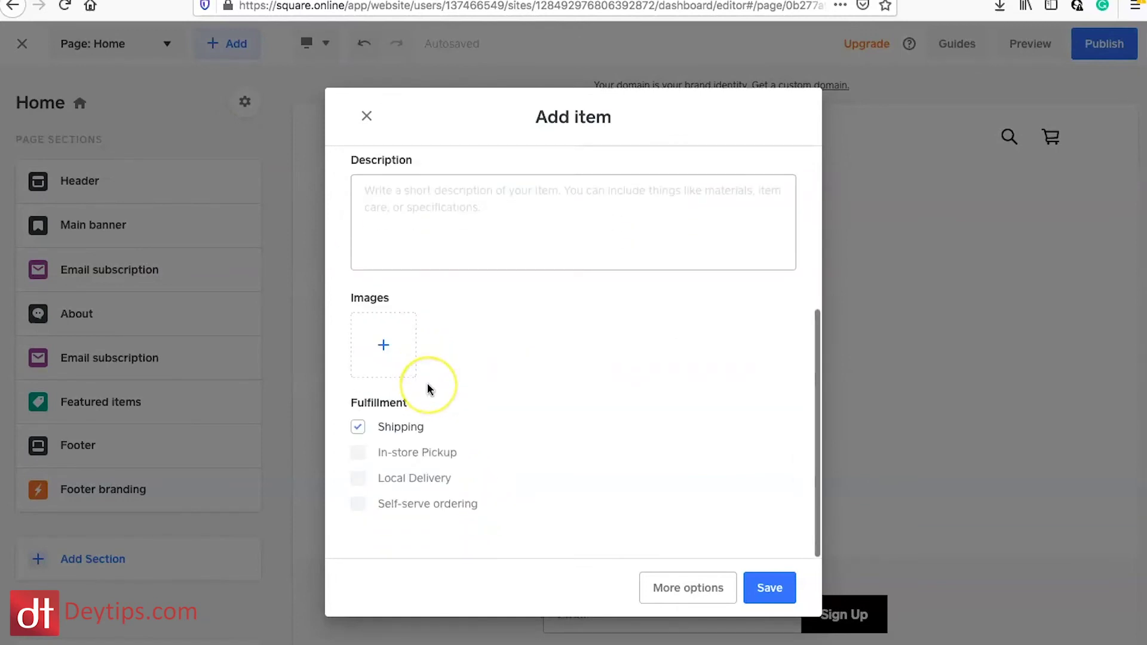
scroll(427, 387, "up", 5)
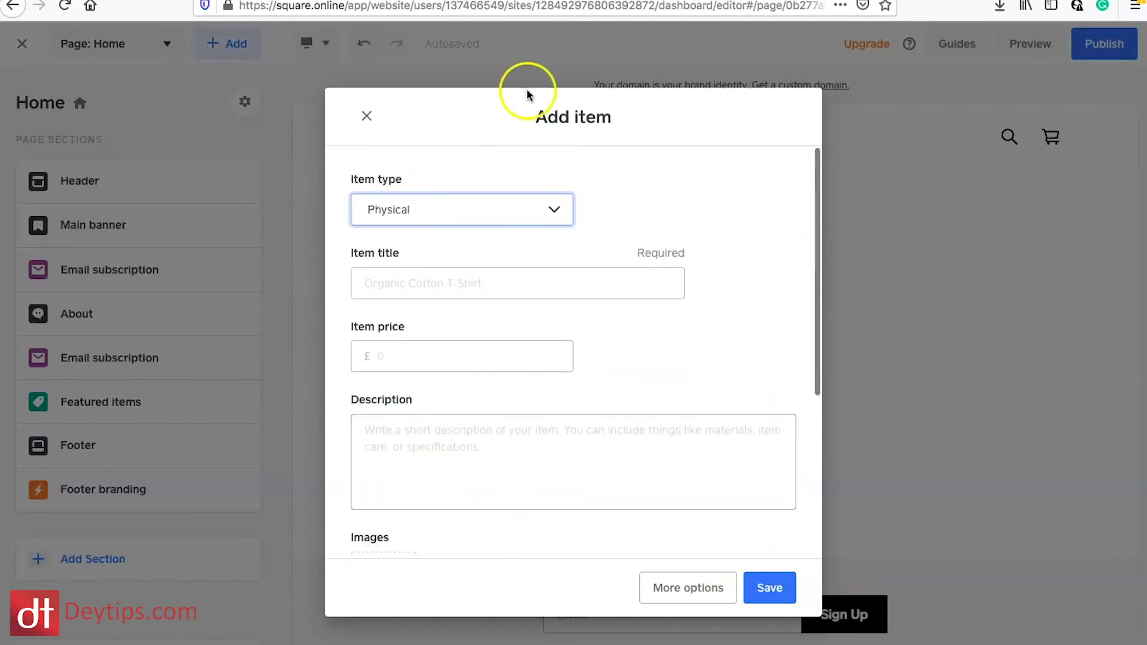
left_click(360, 121)
left_click(208, 52)
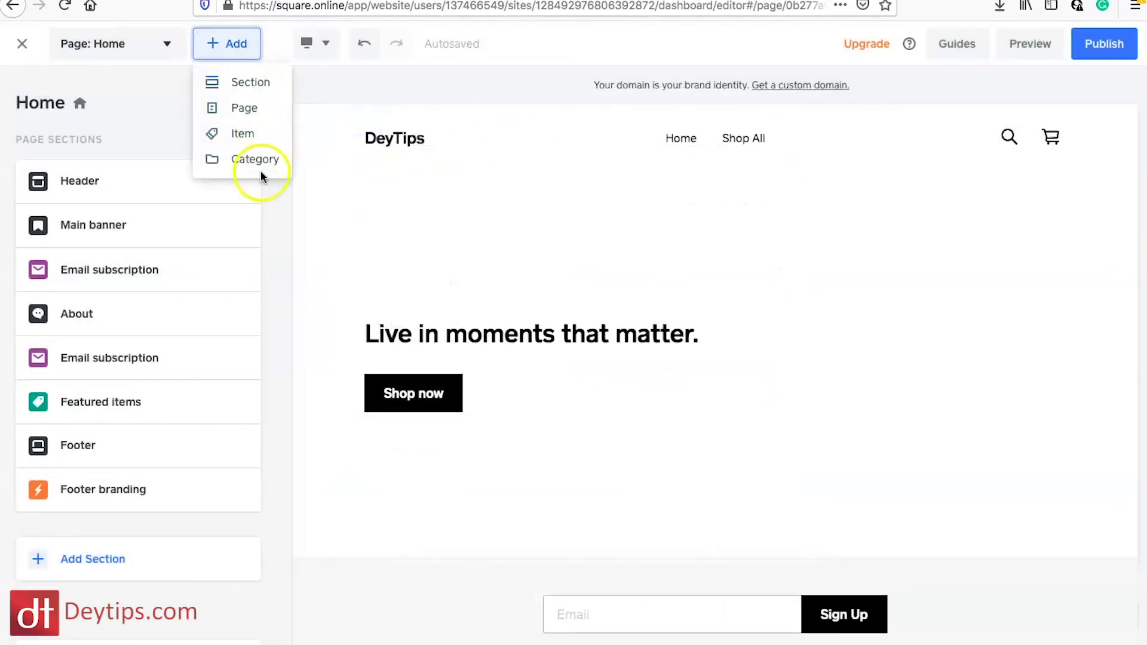
left_click(246, 160)
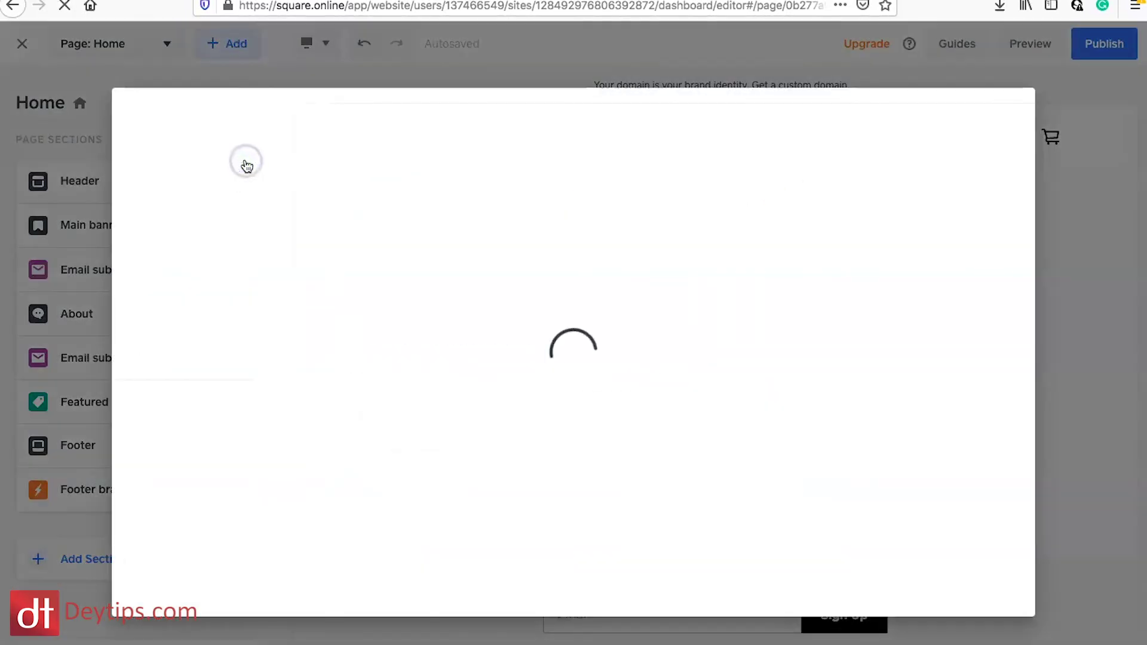
scroll(484, 279, "down", 1)
scroll(484, 281, "up", 1)
left_click(366, 240)
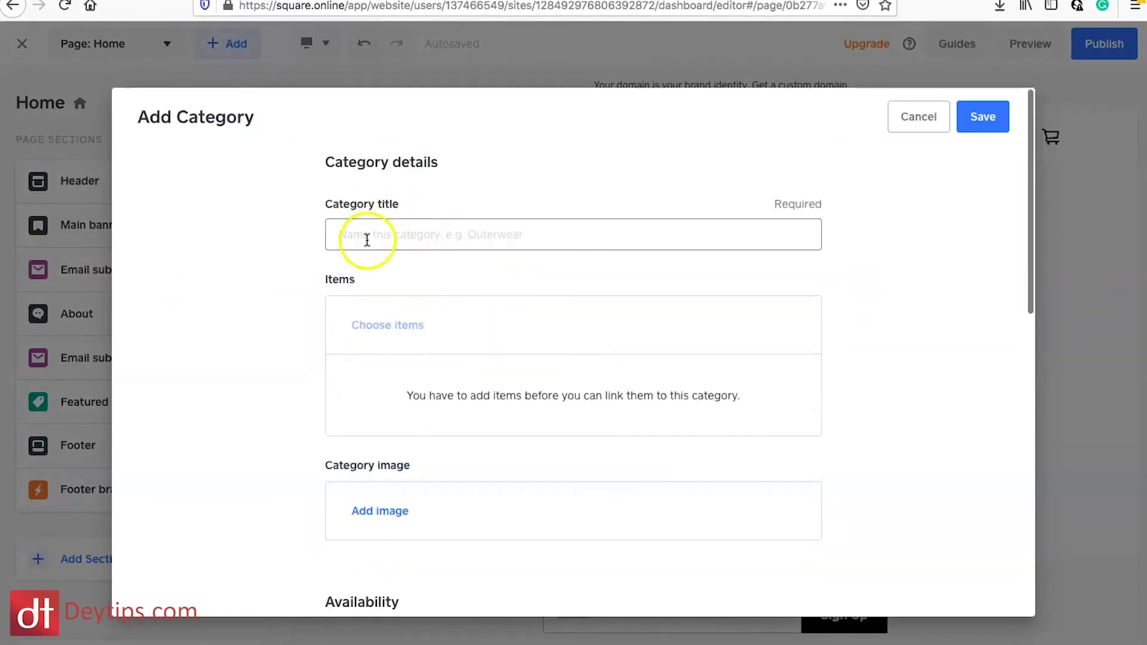
scroll(438, 289, "down", 2)
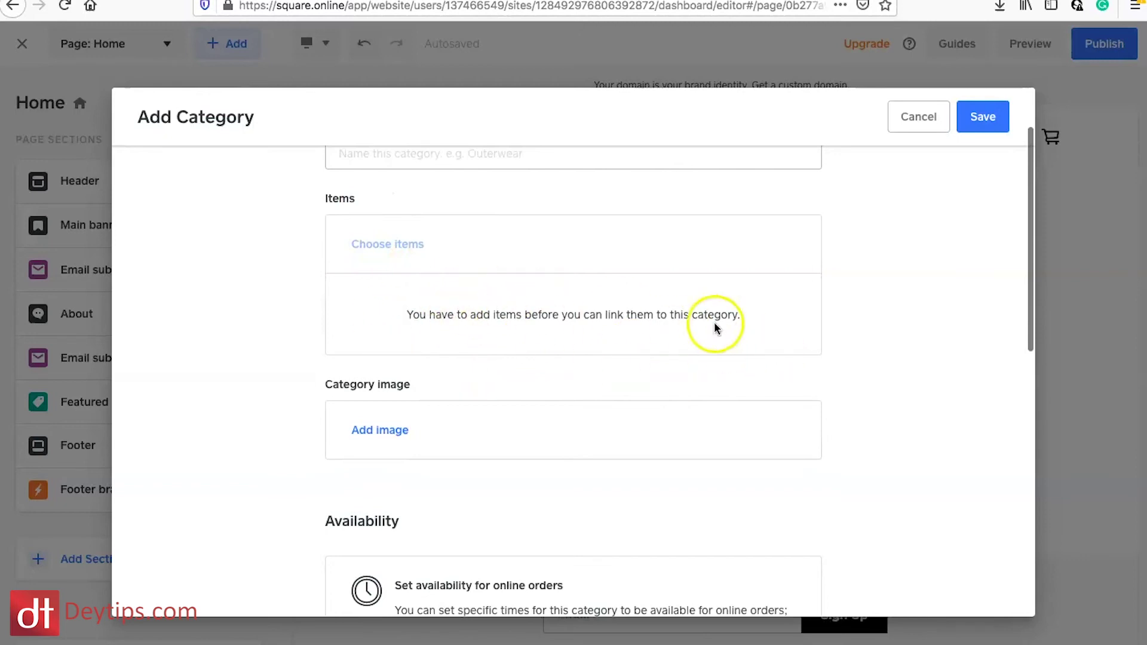
scroll(559, 315, "down", 3)
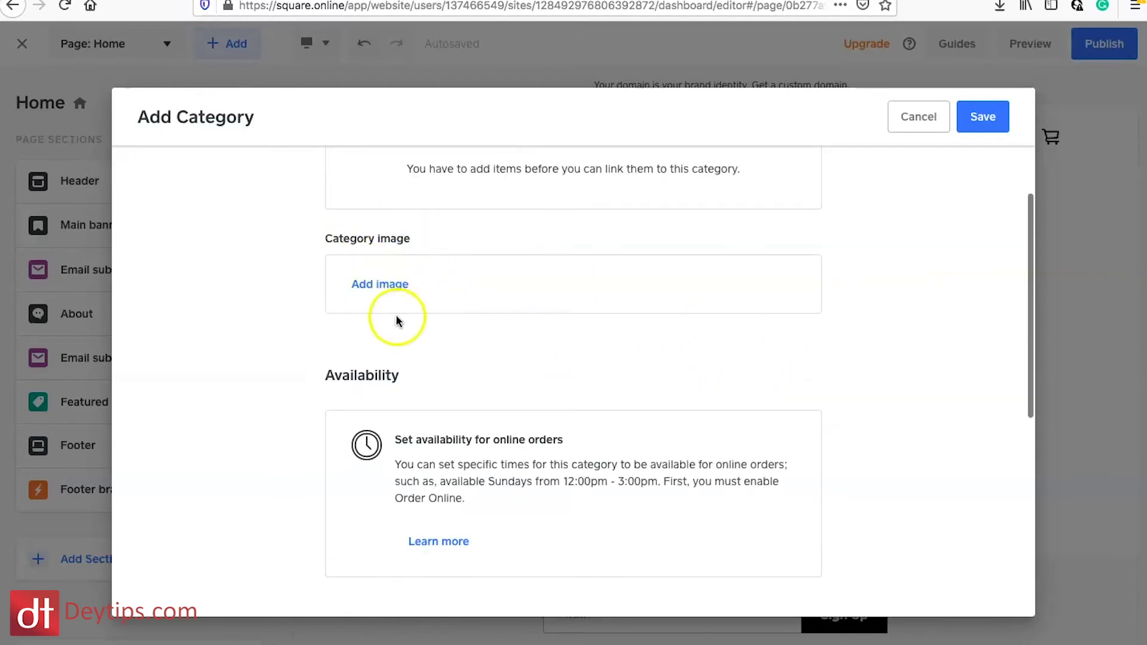
scroll(419, 310, "down", 10)
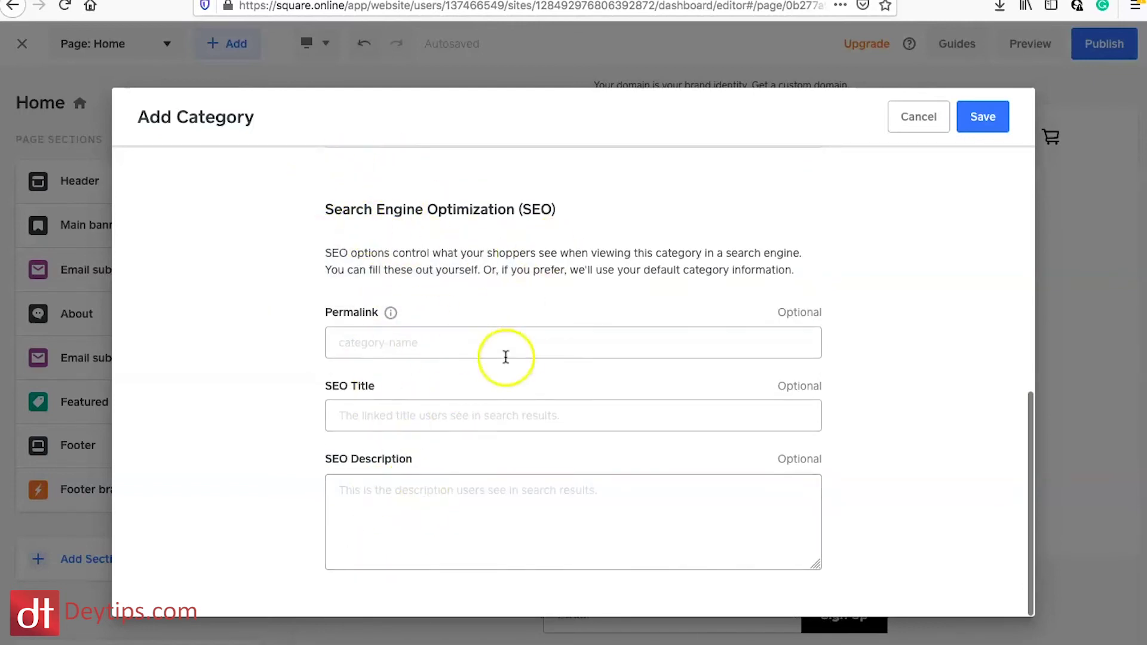
left_click(370, 341)
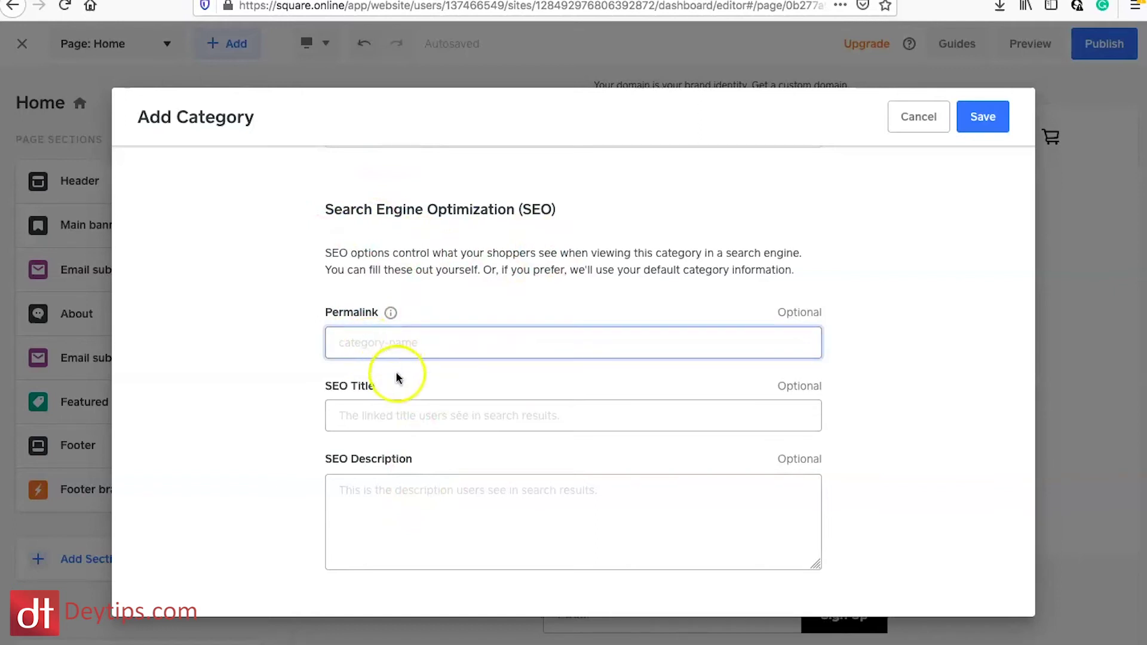
left_click(410, 413)
left_click(392, 334)
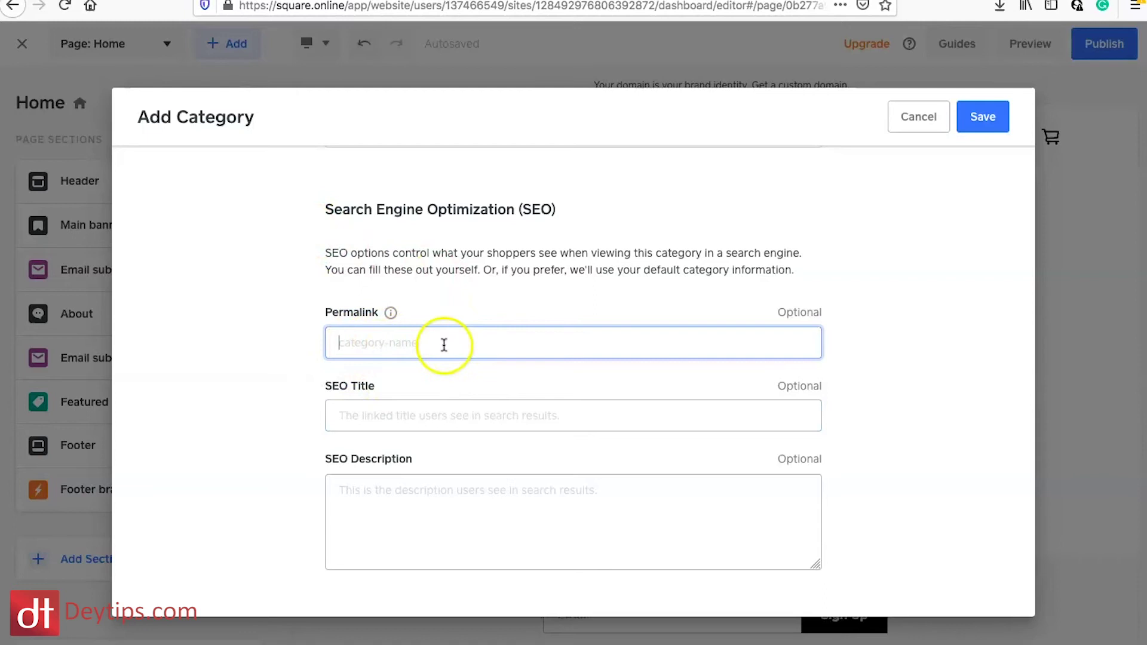
left_click(408, 417)
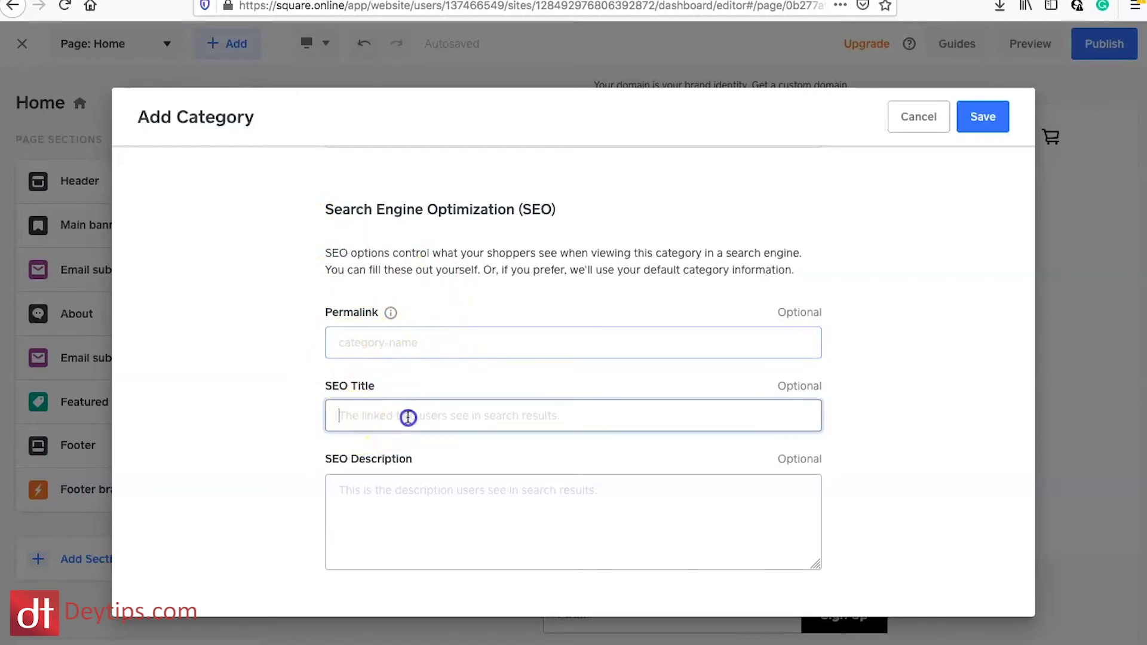
left_click(399, 491)
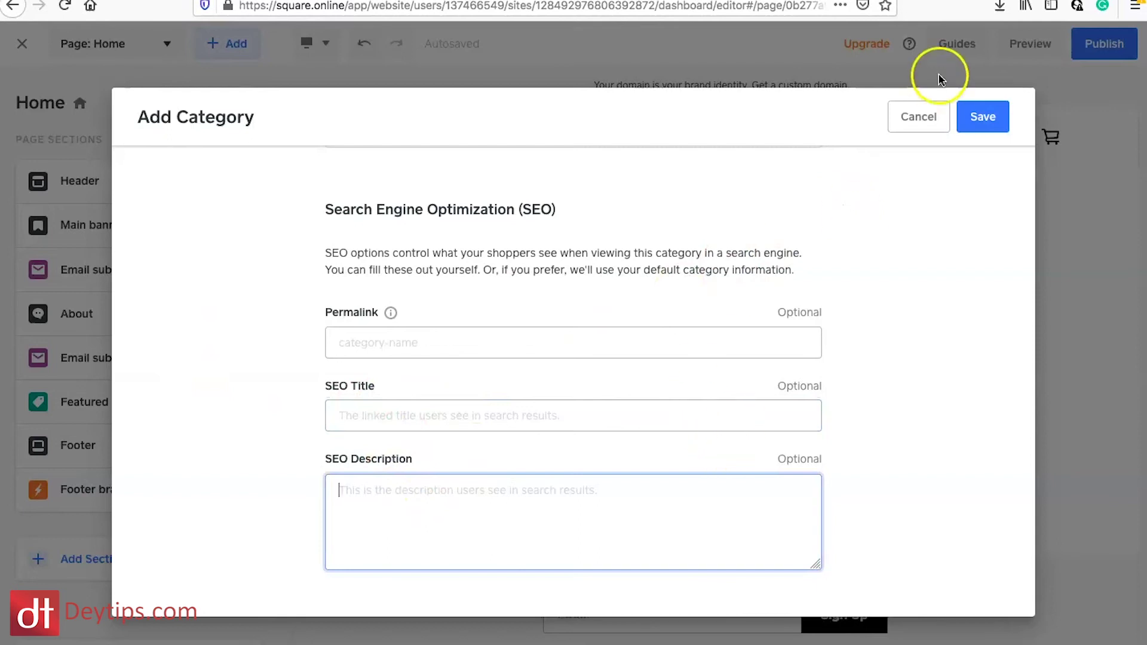
left_click(928, 117)
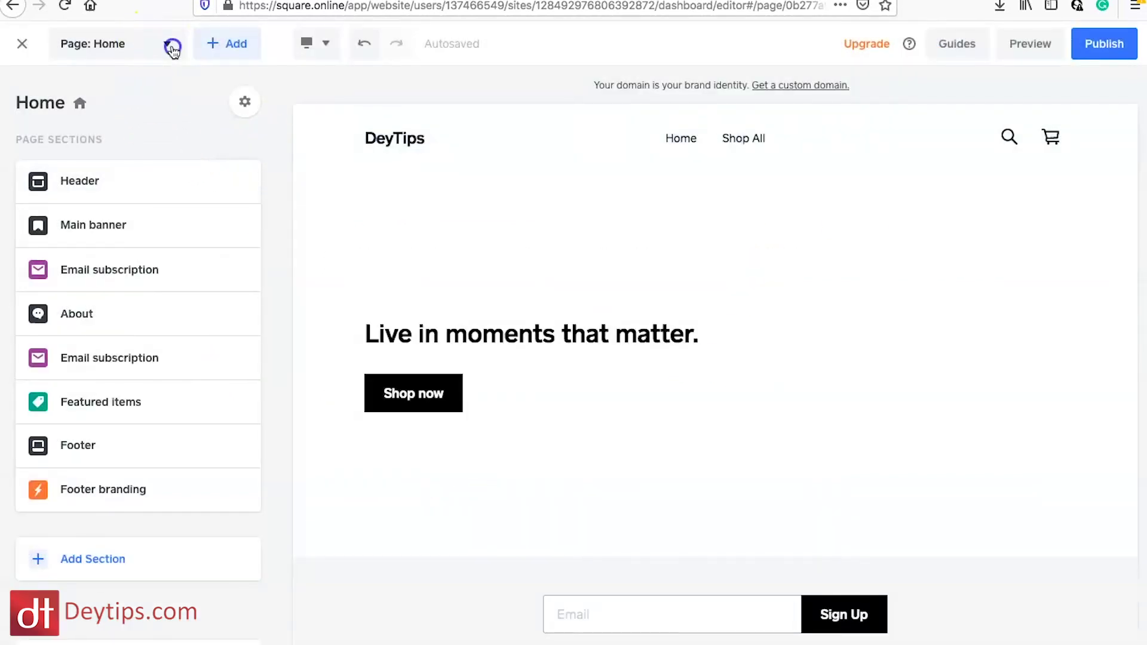
Nest Shop All as a sub-link under Home in the header navigation, then return to sections
left_click(172, 48)
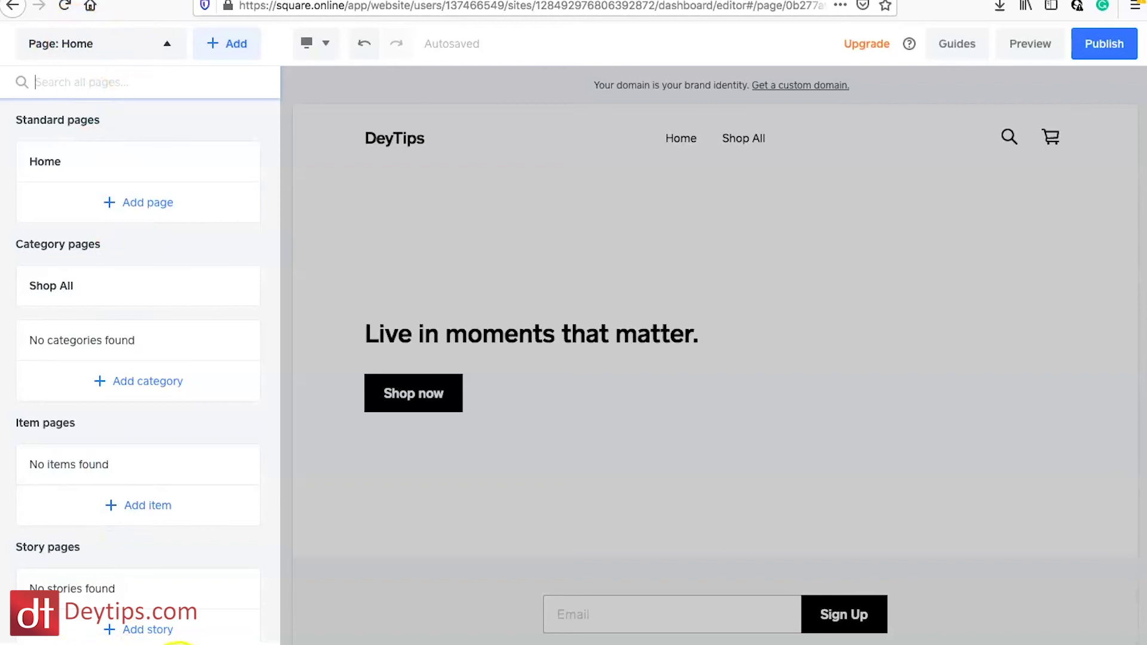
left_click(715, 138)
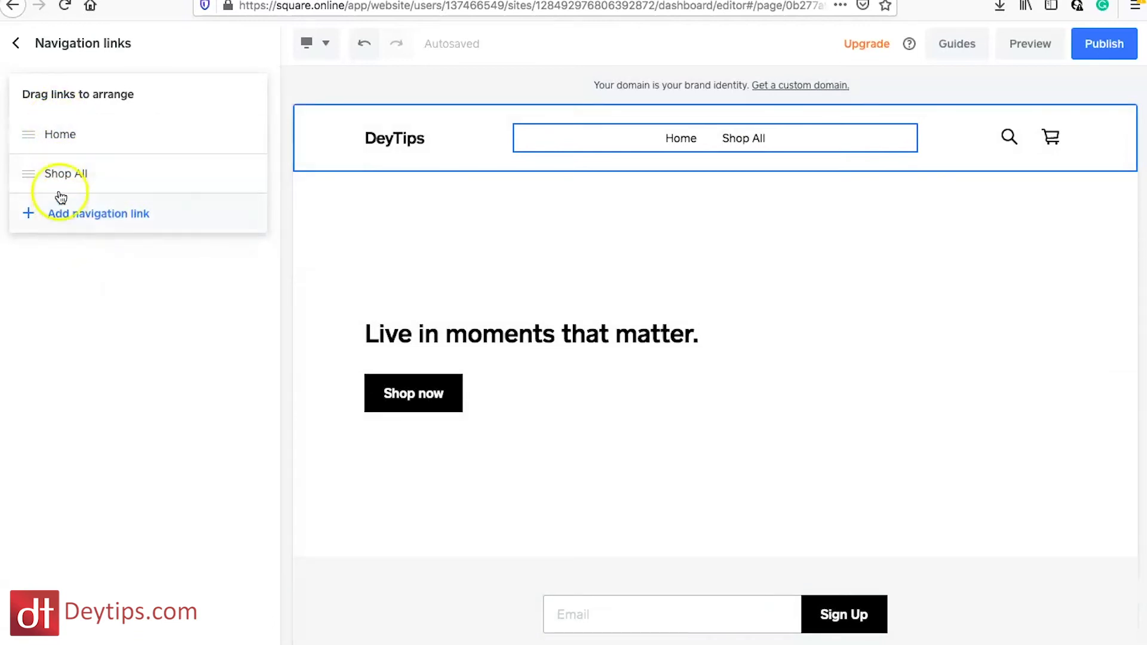
left_click_drag(56, 174, 59, 116)
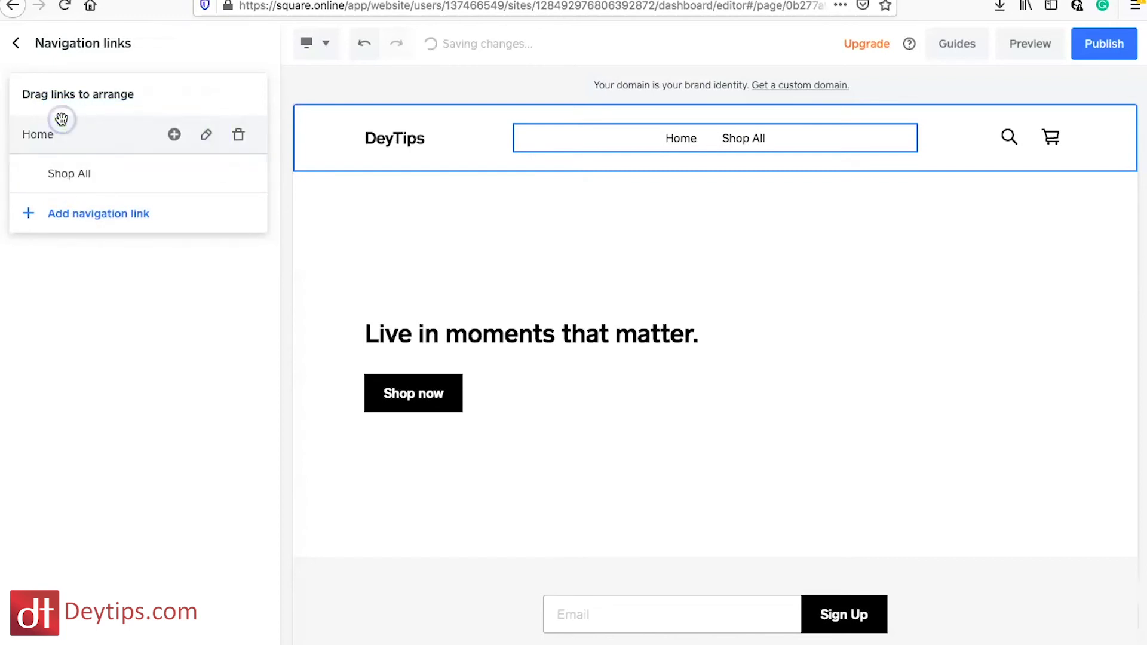
mouse_move(67, 173)
left_mouse_down()
mouse_move(5, 172)
mouse_move(66, 169)
left_mouse_up()
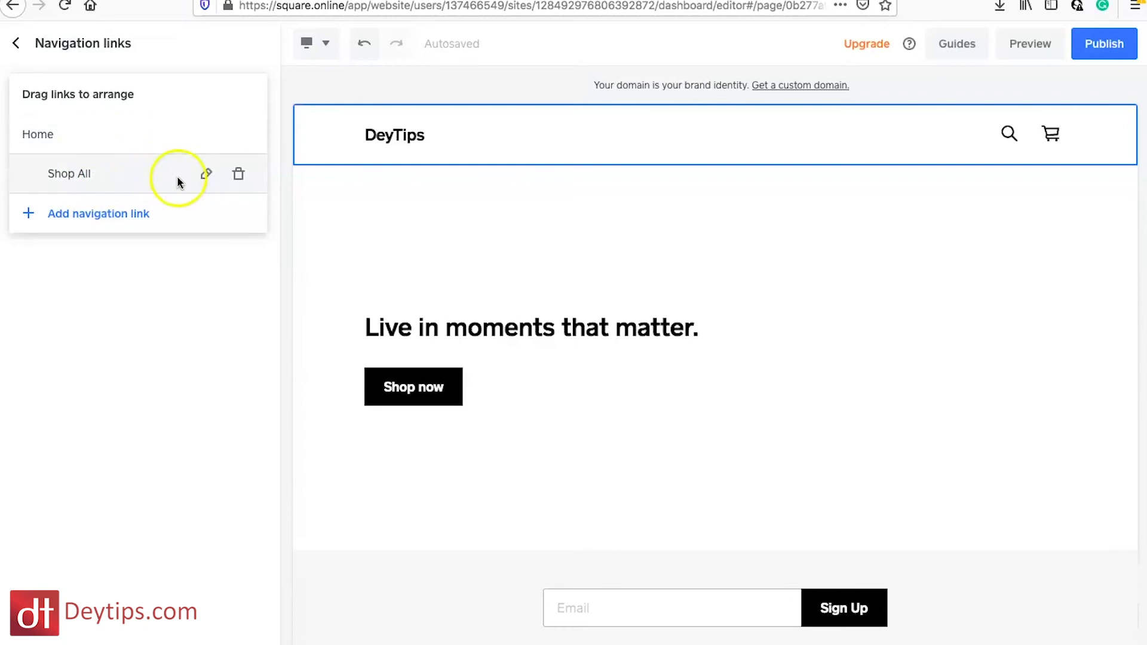
left_click(365, 44)
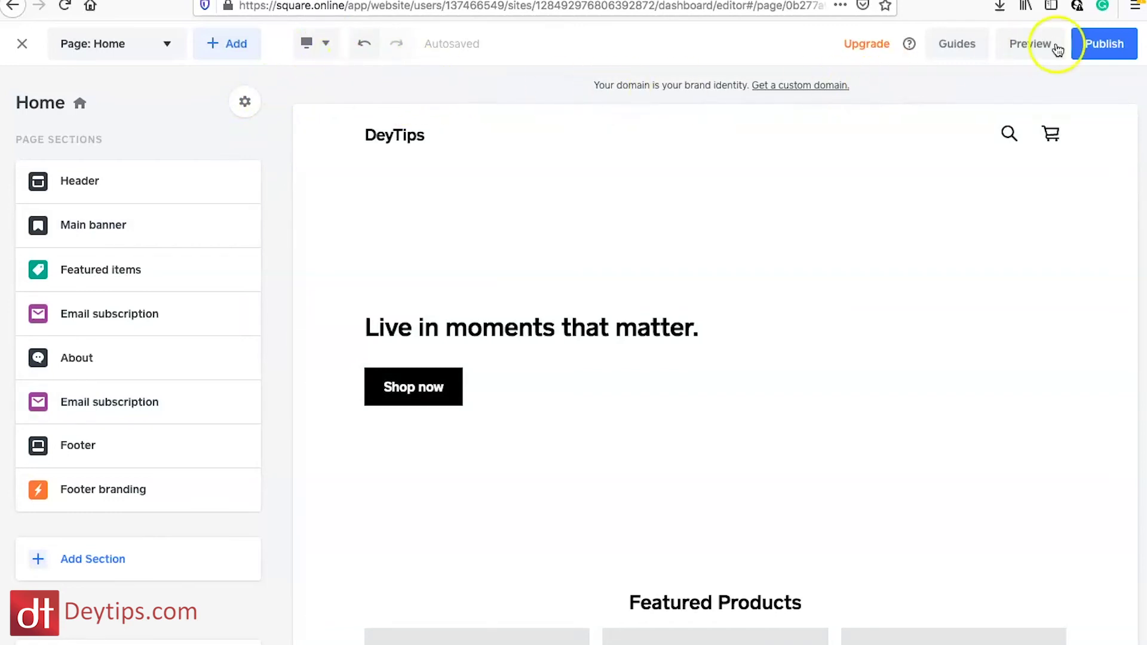
Publish the store free on the Square subdomain my-business-108429.square.site and highlight its address
left_click(1103, 54)
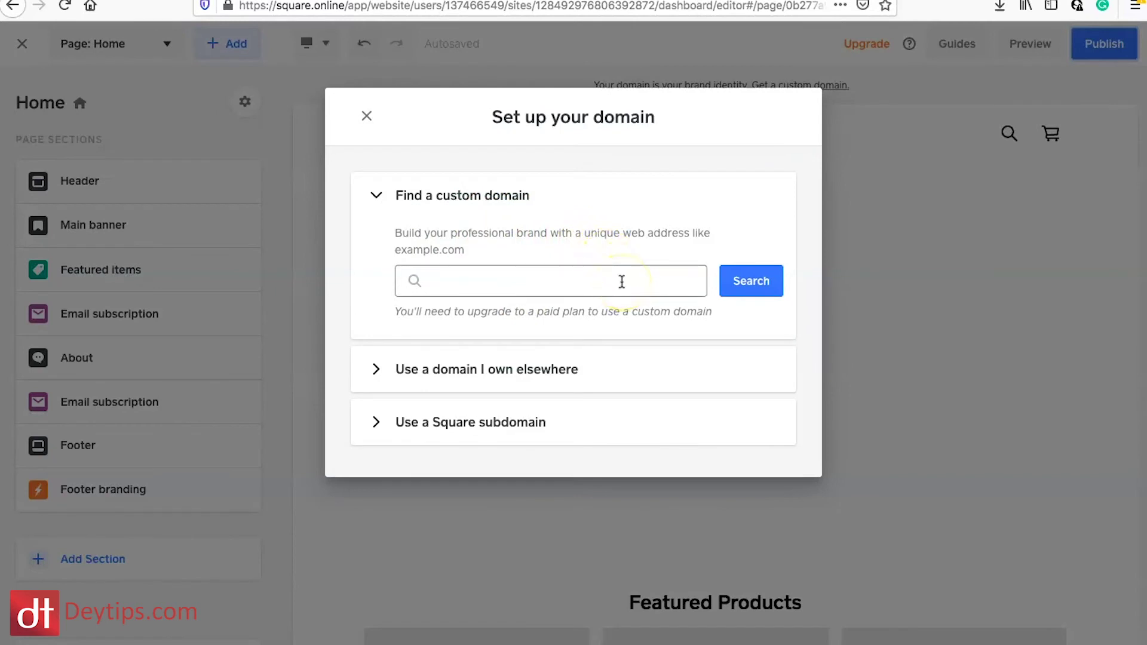
left_click(376, 424)
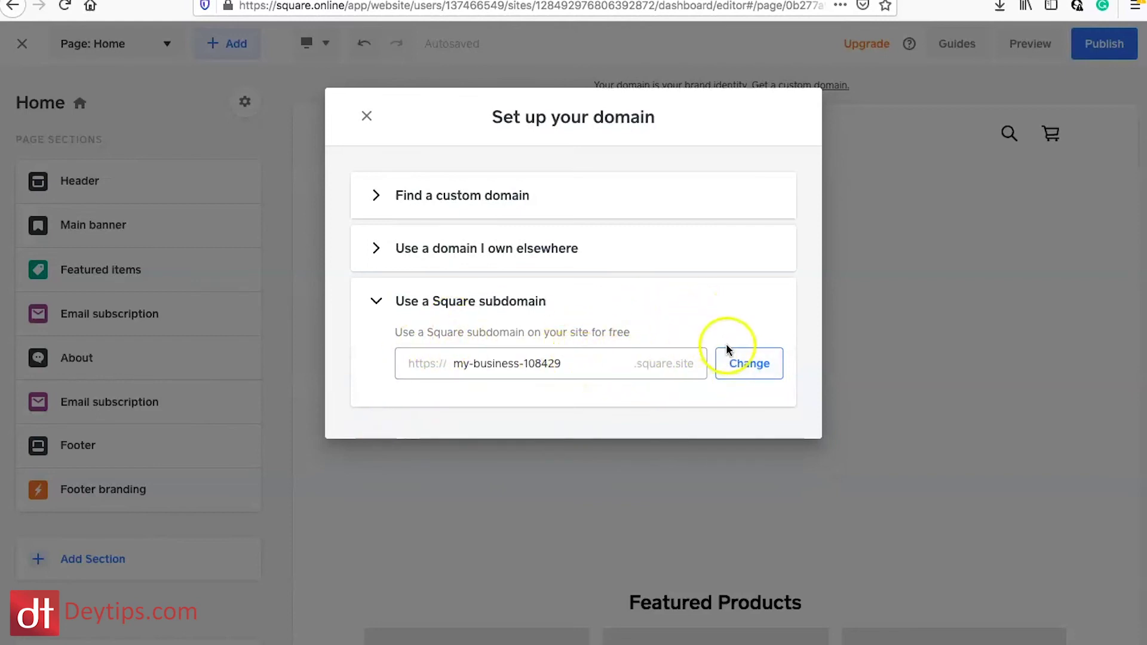
left_click(736, 365)
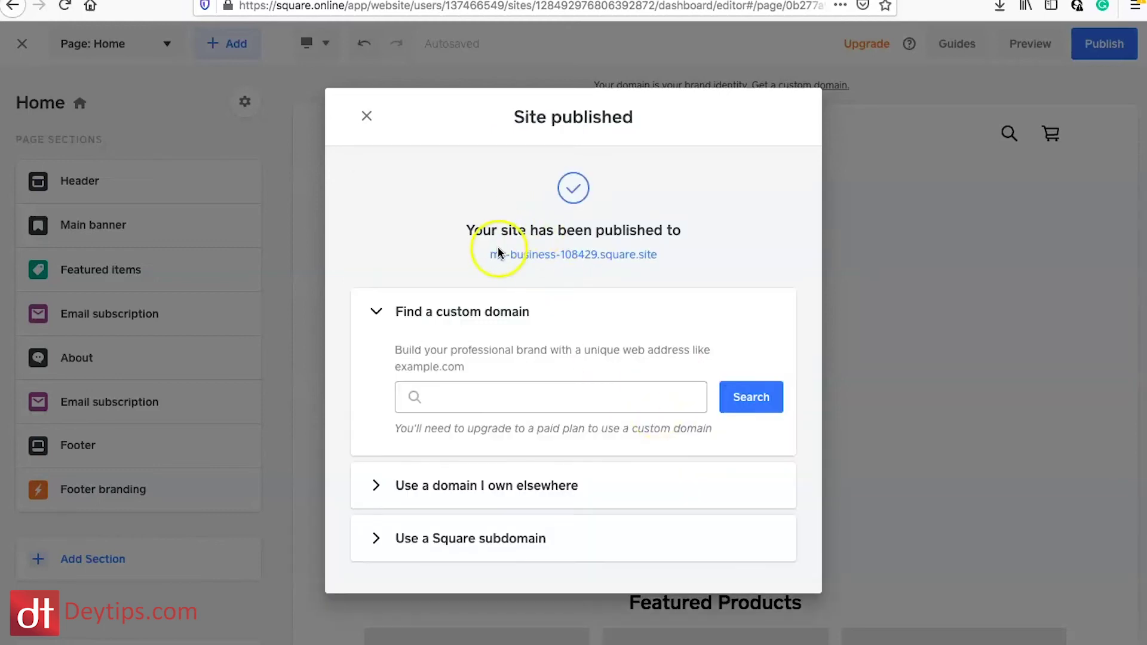
left_click_drag(662, 255, 481, 259)
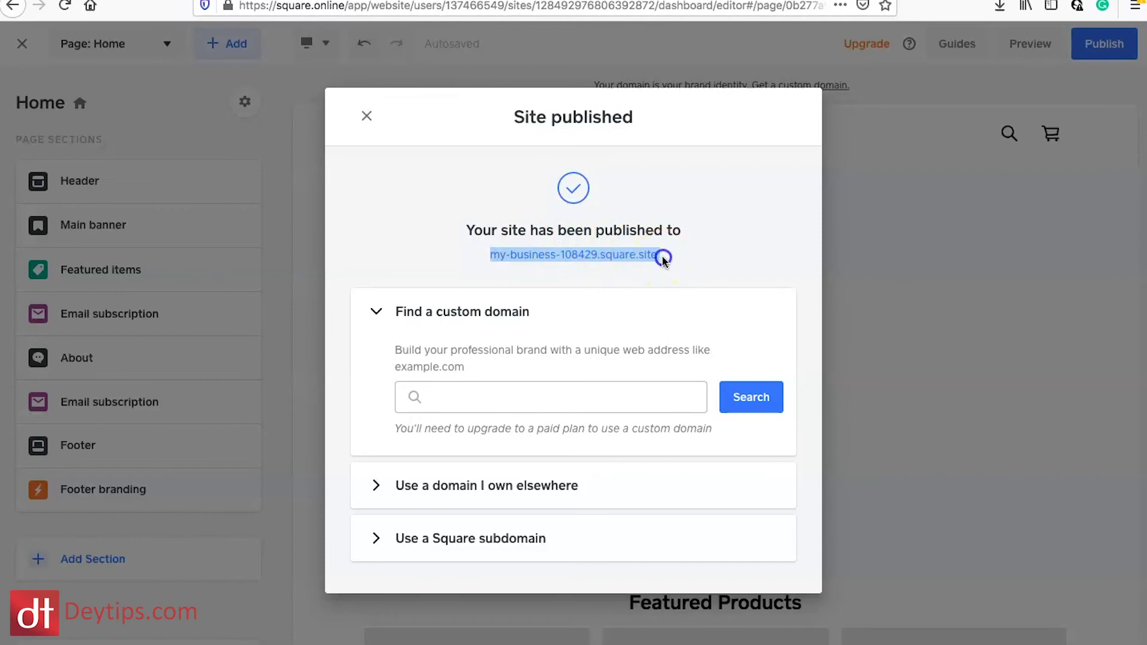
left_click_drag(663, 258, 475, 259)
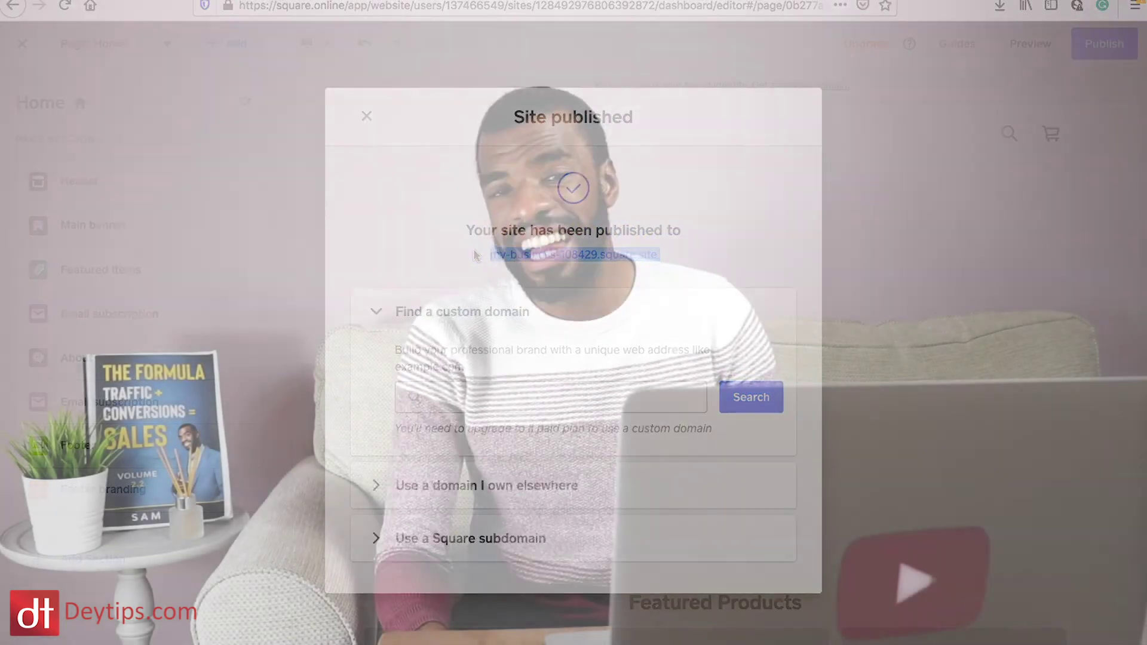